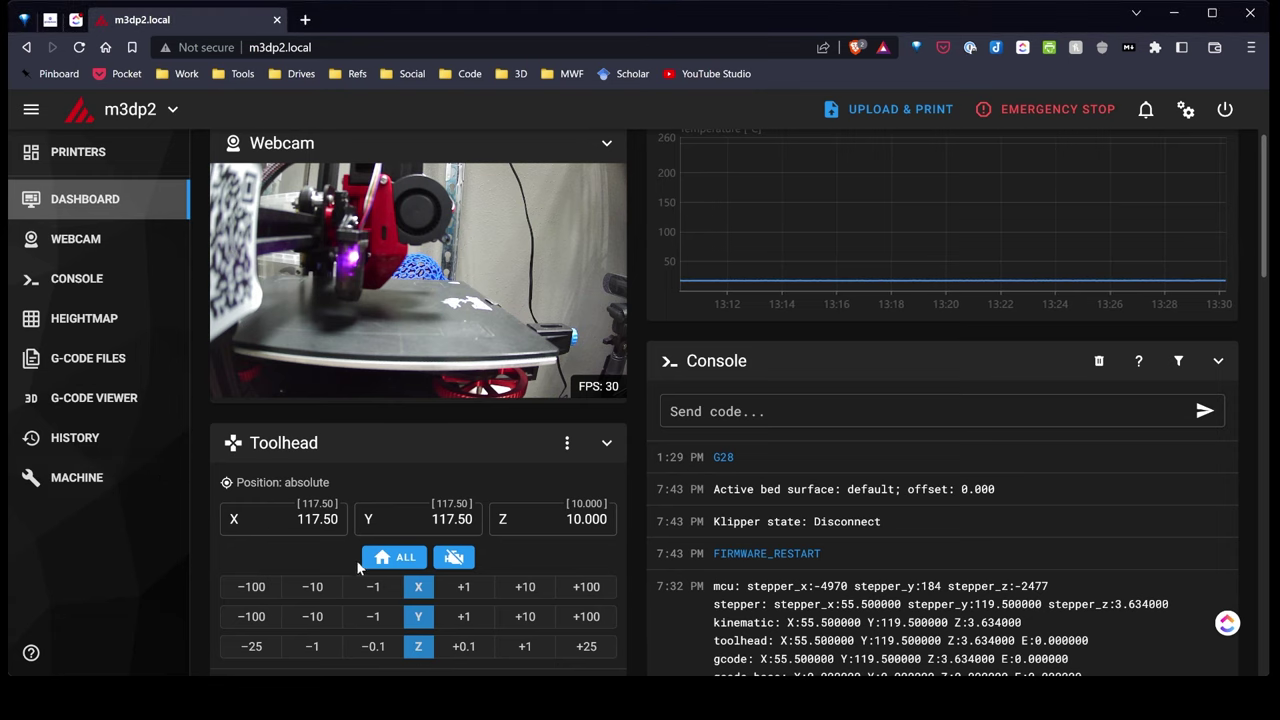
# - Run Home ALL (G28) so the toolhead parks at X 117.50, Y 117.50, Z 10
pyautogui.click(376, 560)
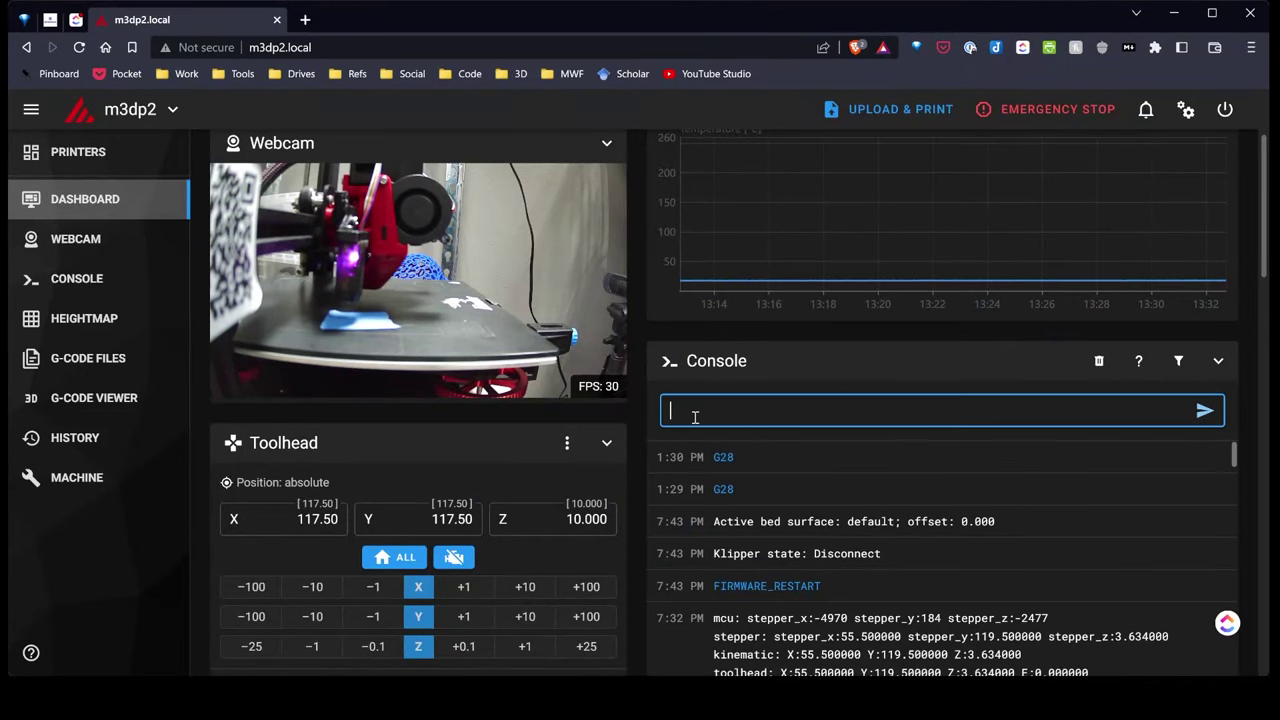
# - Probe the bed with PROBE, then send GET_POSITION and select the X 117.5, Y 117.5 line
pyautogui.write('PROBE')
pyautogui.press('Return')
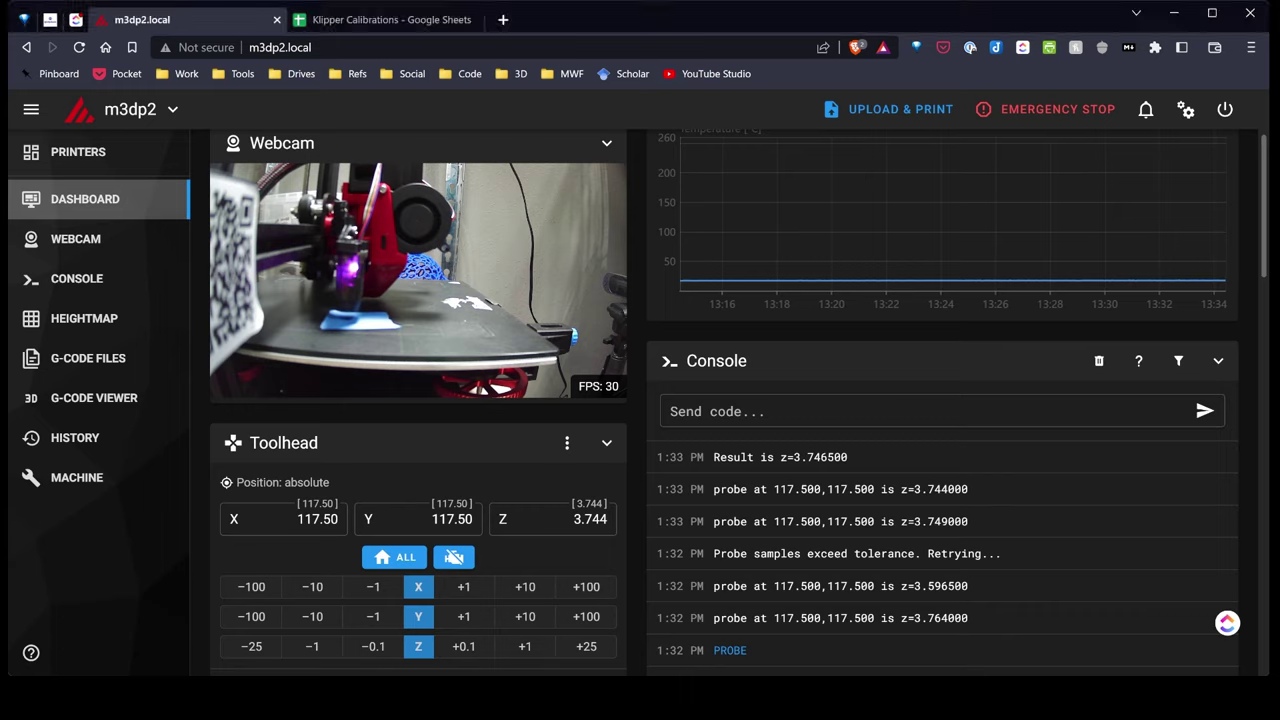
pyautogui.click(734, 414)
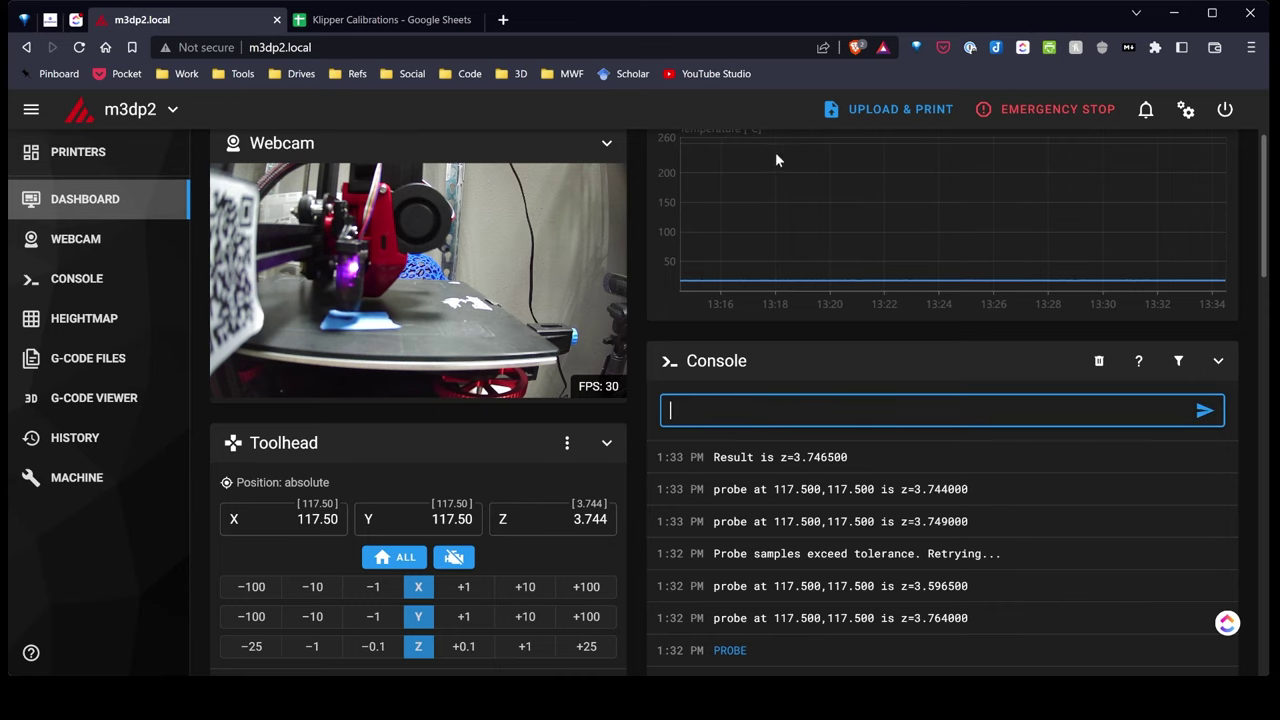
pyautogui.write('GET_POSITION')
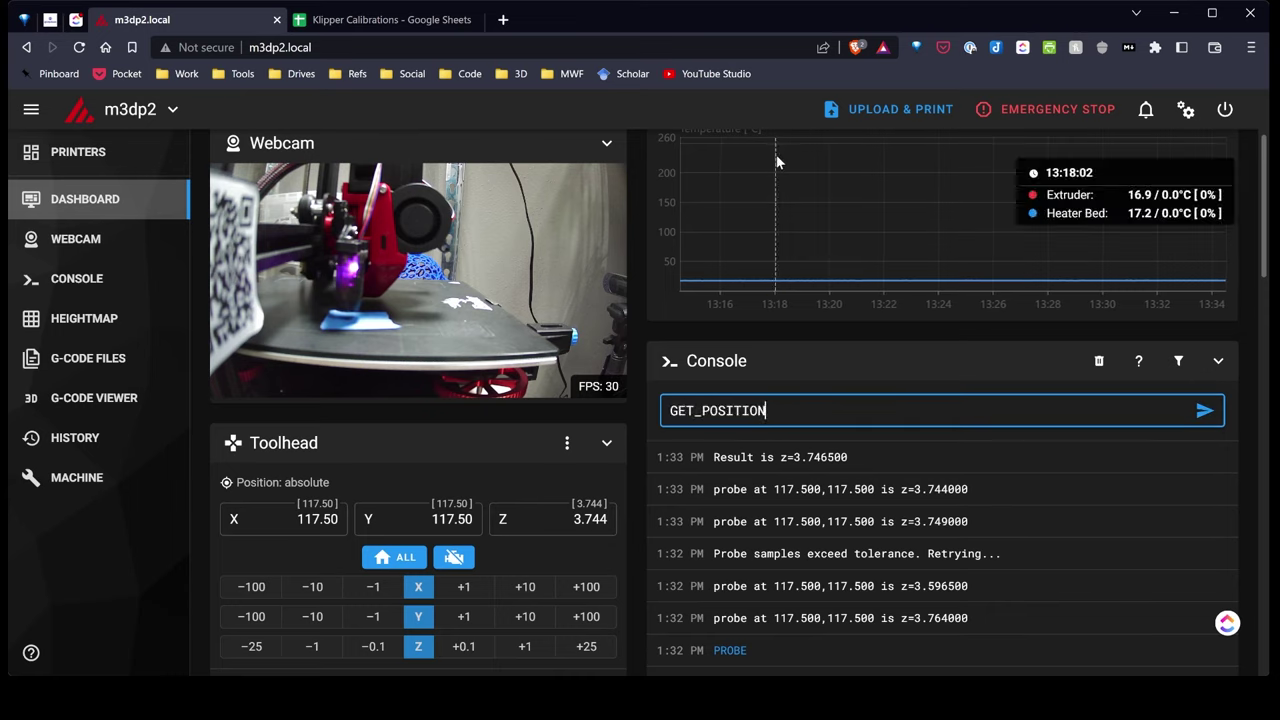
pyautogui.click(1203, 412)
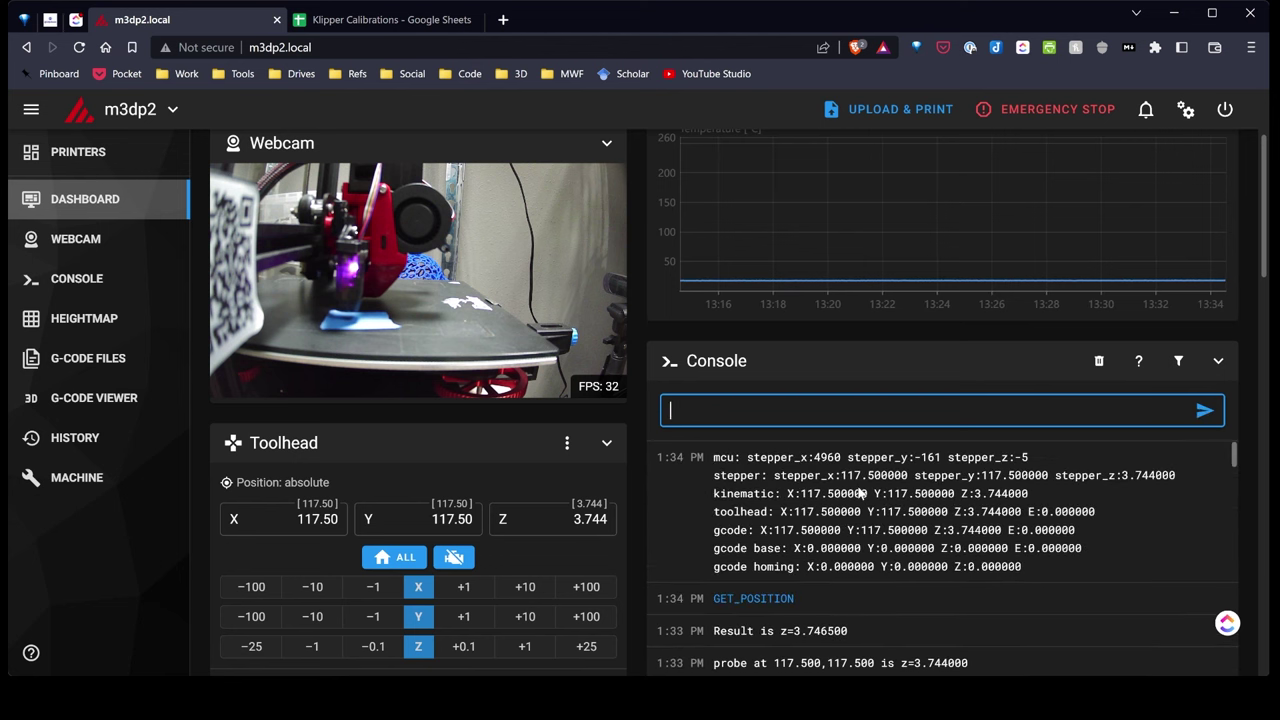
pyautogui.moveTo(714, 512); pyautogui.dragTo(1097, 514)
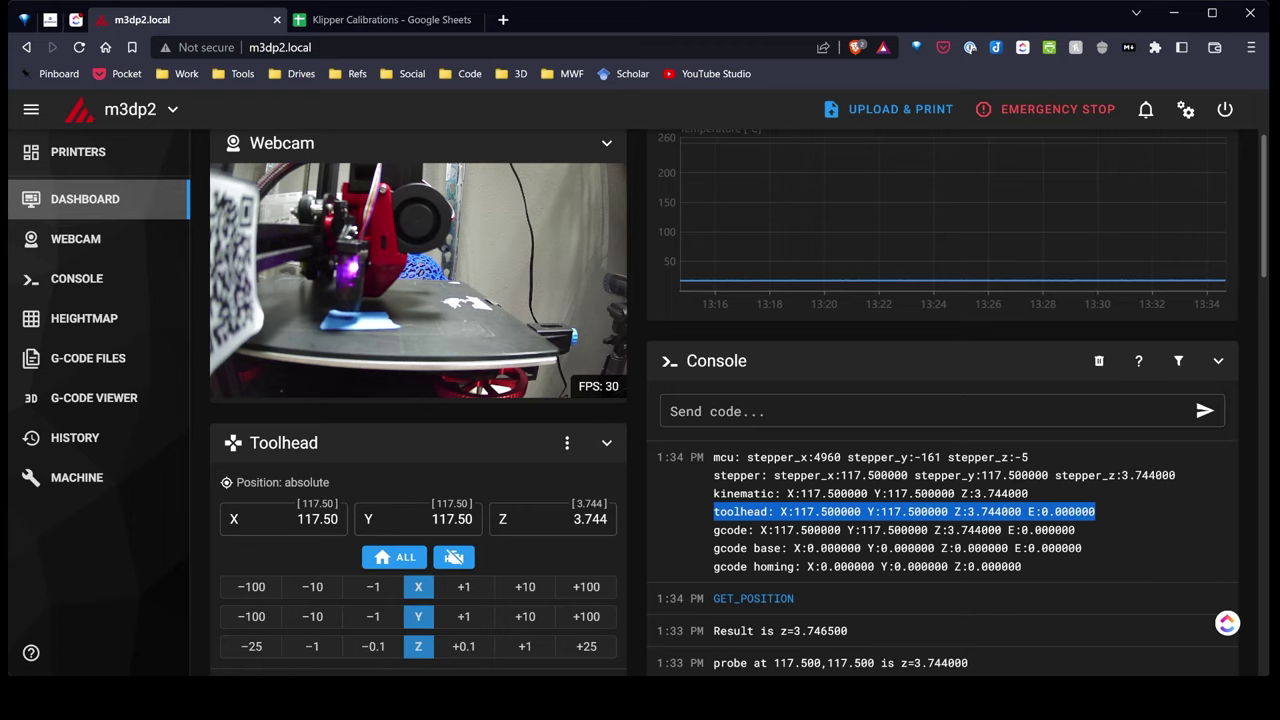
pyautogui.click(355, 22)
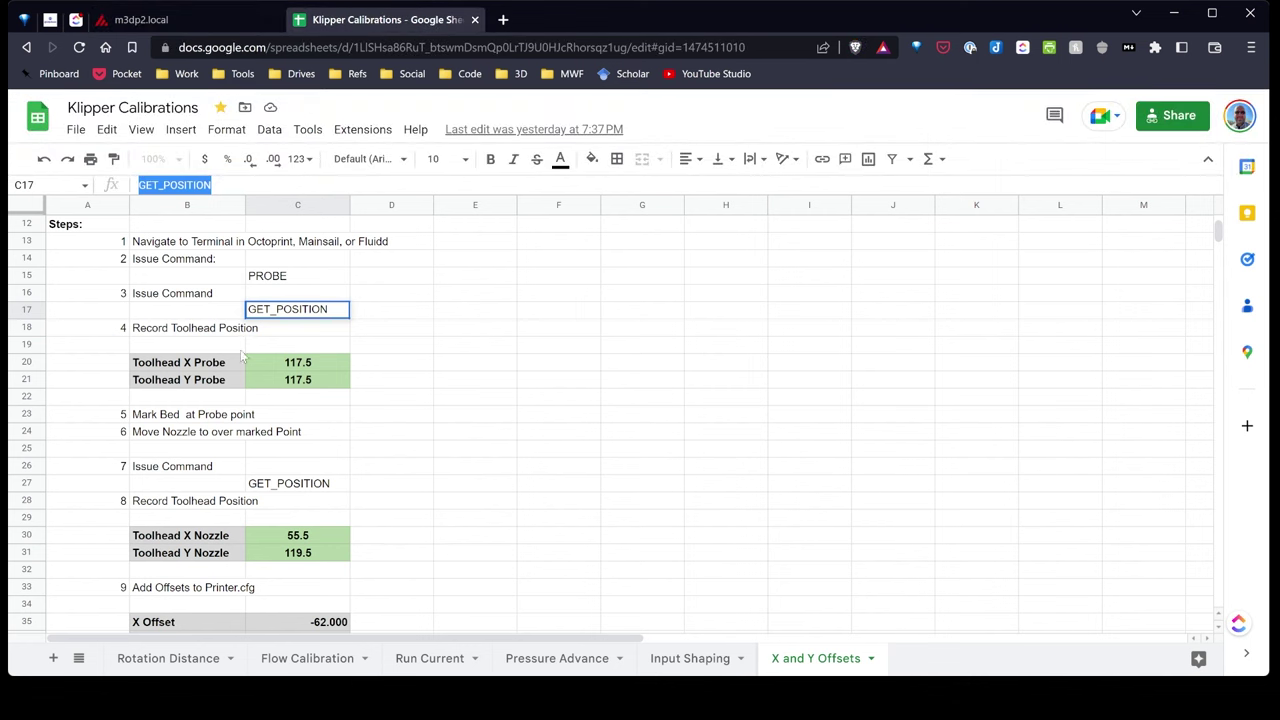
pyautogui.scroll(-2, 232, 354)
pyautogui.scroll(2, 225, 352)
# - Jog the nozzle over the probe mark and confirm X 54.5, Y 119.5 with GET_POSITION
pyautogui.hotkey('ctrl', 'shift', 'Tab')
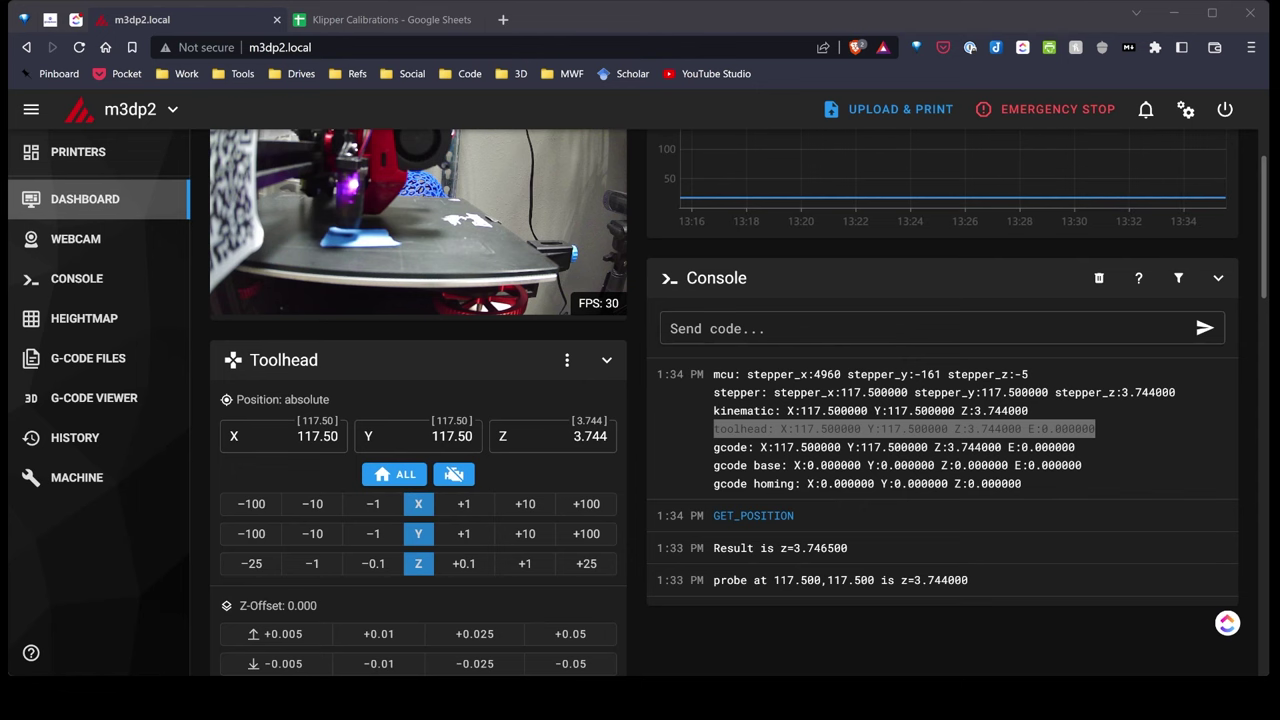
pyautogui.hotkey('alt', 'Tab')
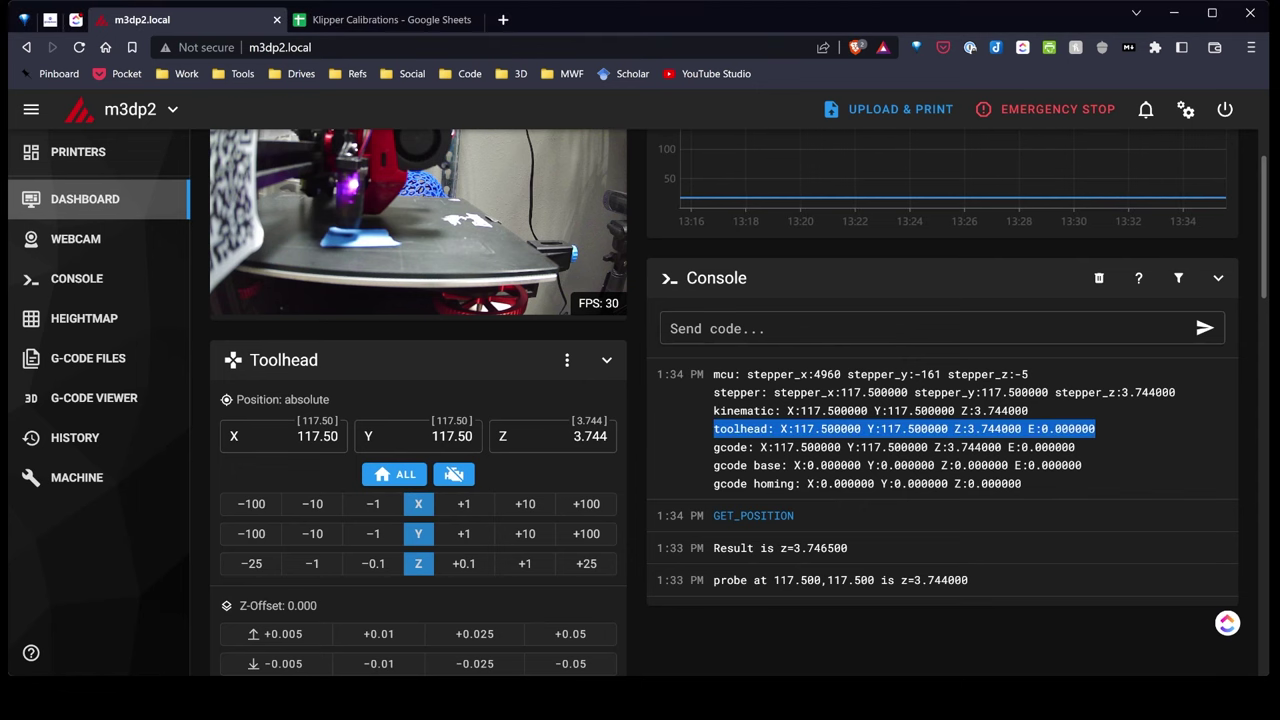
pyautogui.click(312, 505)
pyautogui.click(311, 504)
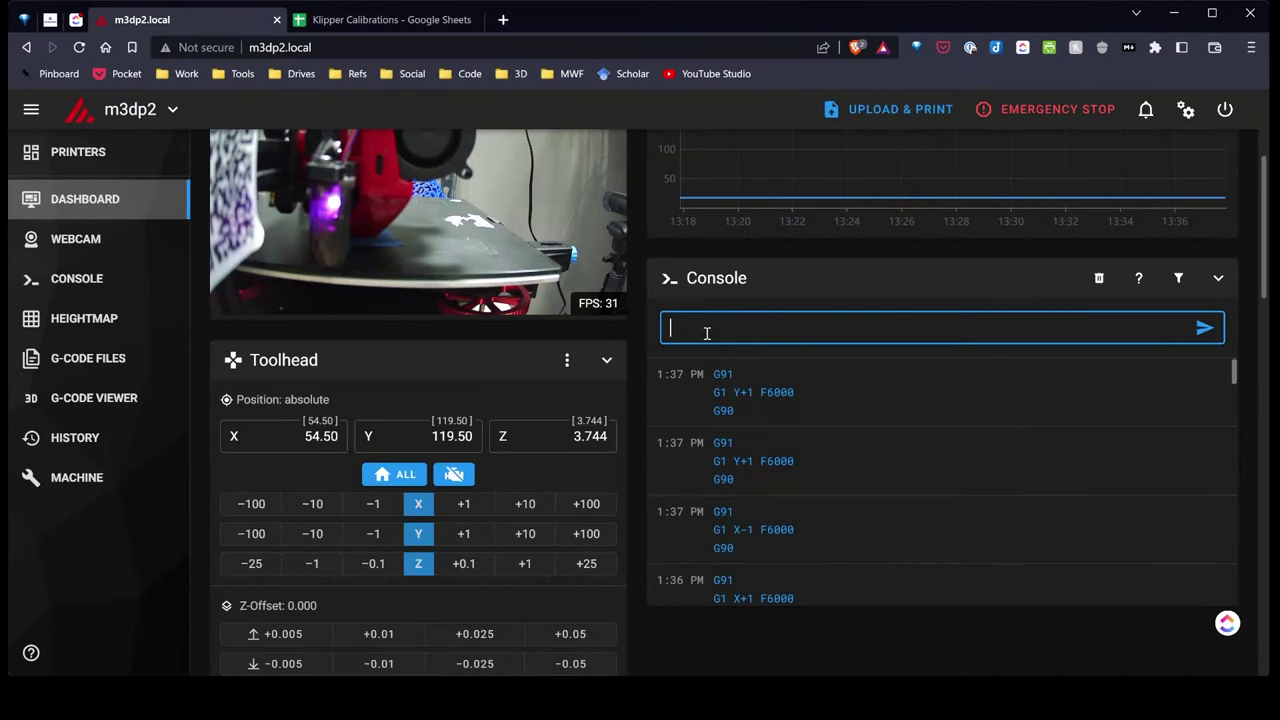
pyautogui.write('GET_POSITION')
pyautogui.click(1206, 328)
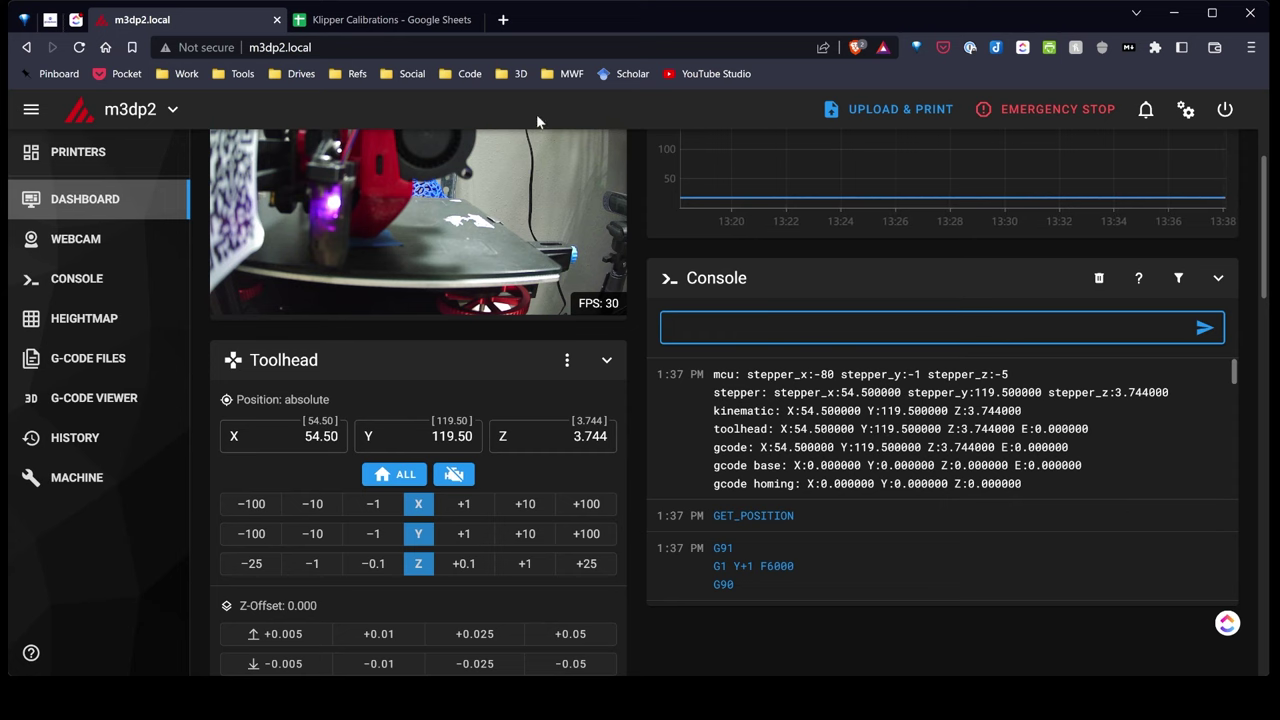
# - Enter 54.5 as the nozzle X position in cell C30 of the calibration sheet
pyautogui.click(384, 20)
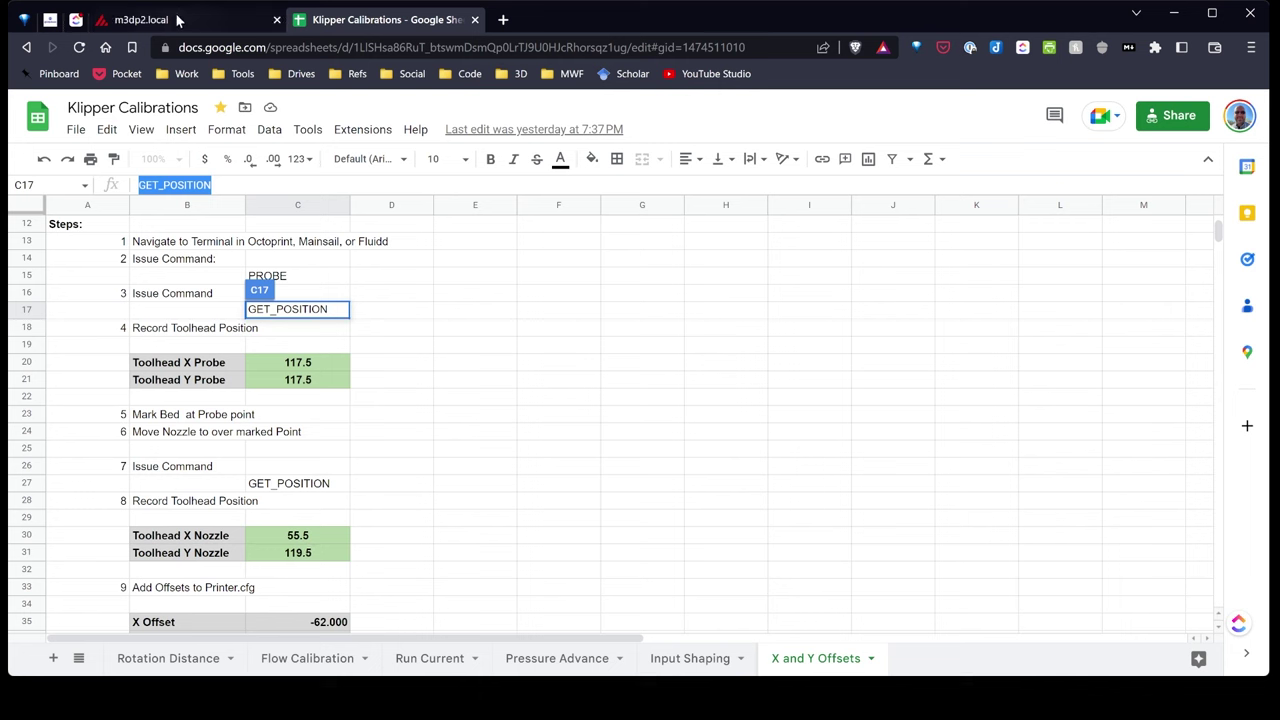
pyautogui.click(180, 22)
pyautogui.click(430, 22)
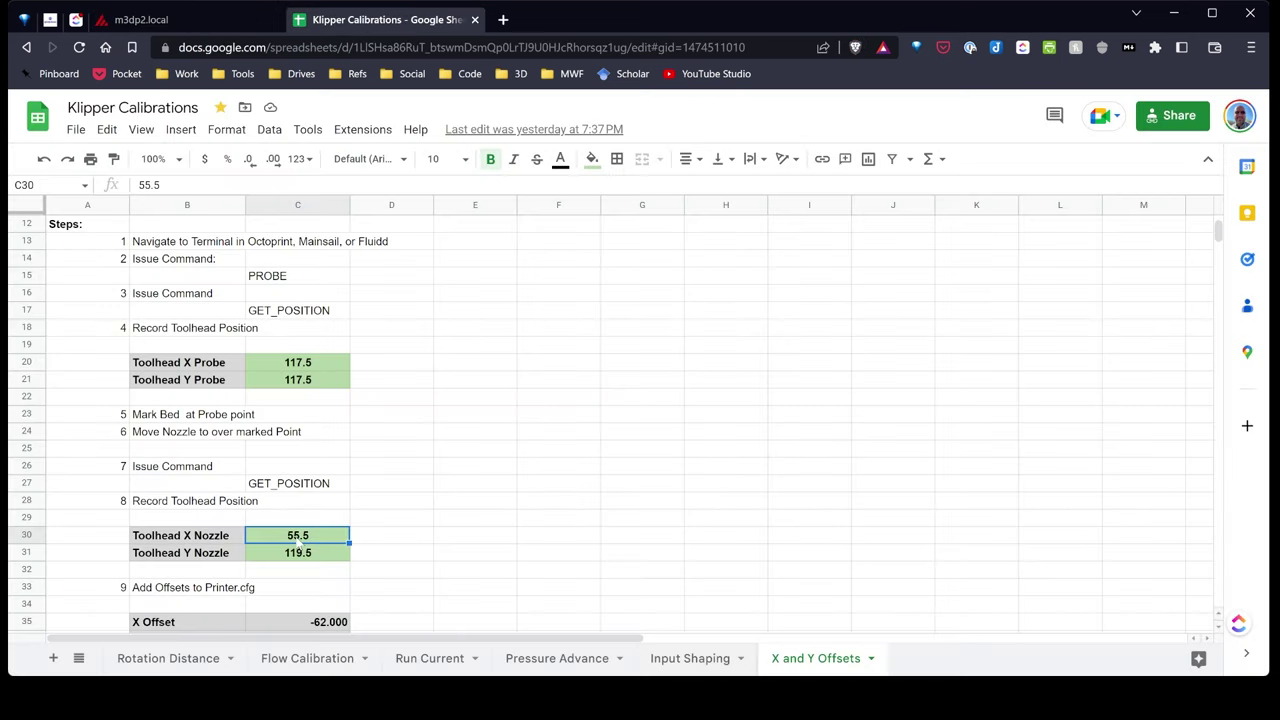
pyautogui.write('54.5')
pyautogui.scroll(-2, 323, 557)
pyautogui.click(286, 571)
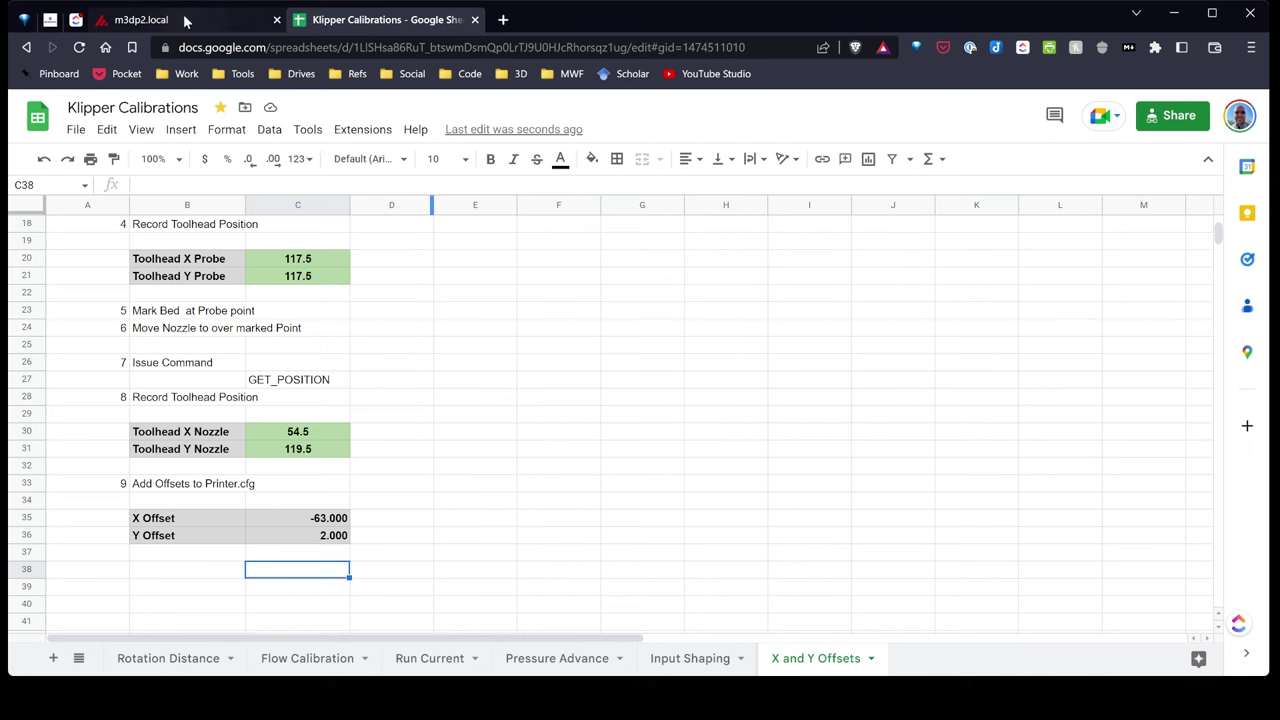
# - Open printer.cfg from the machine configuration files and scroll to the bltouch section
pyautogui.click(190, 20)
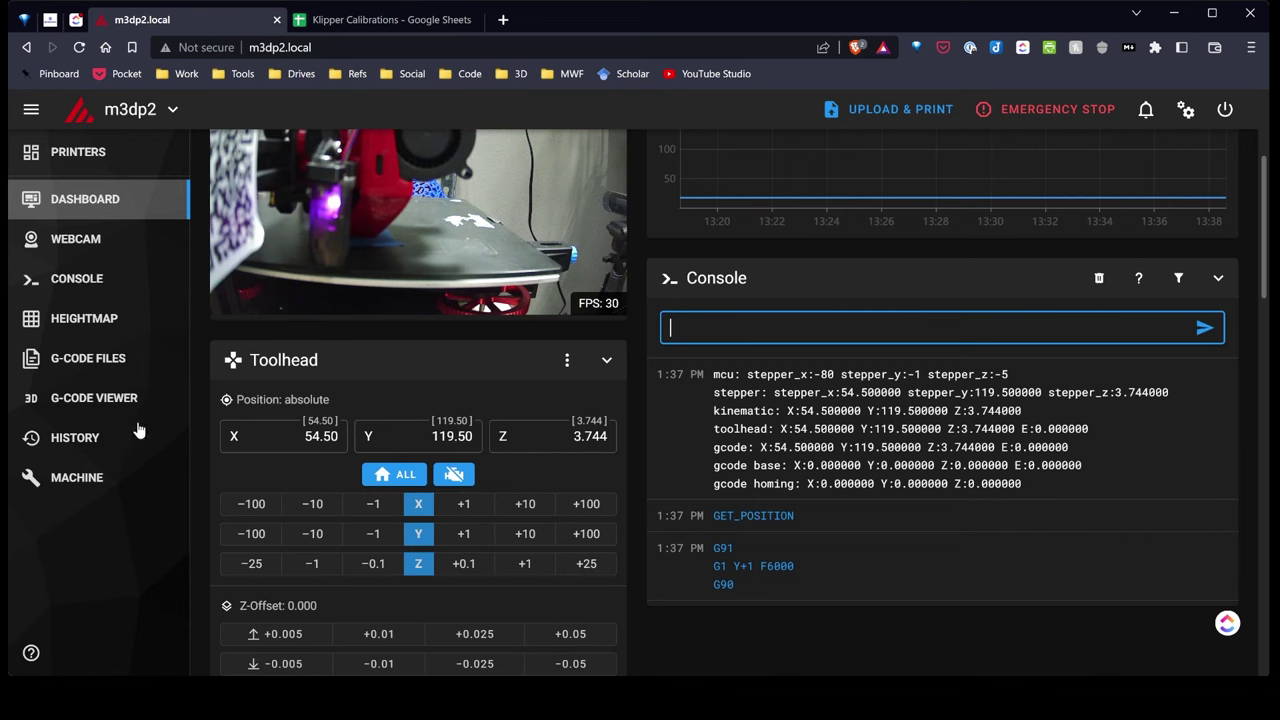
pyautogui.click(74, 482)
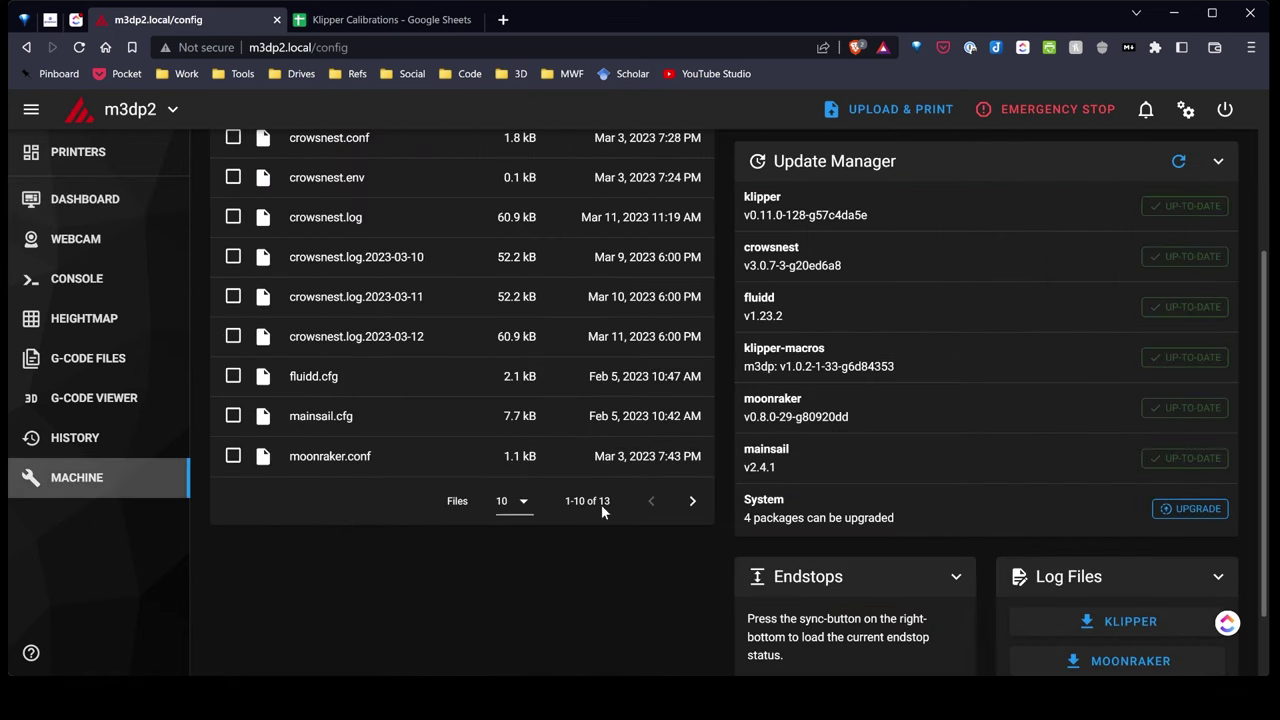
pyautogui.click(690, 501)
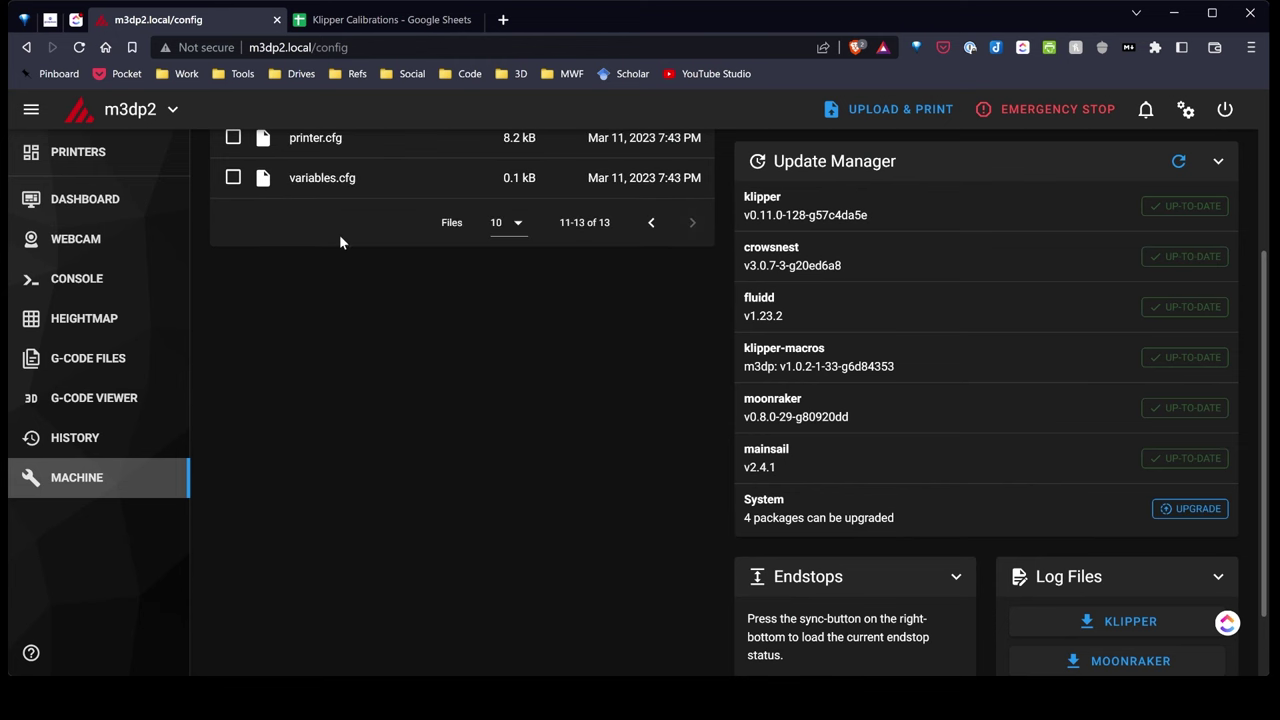
pyautogui.click(314, 226)
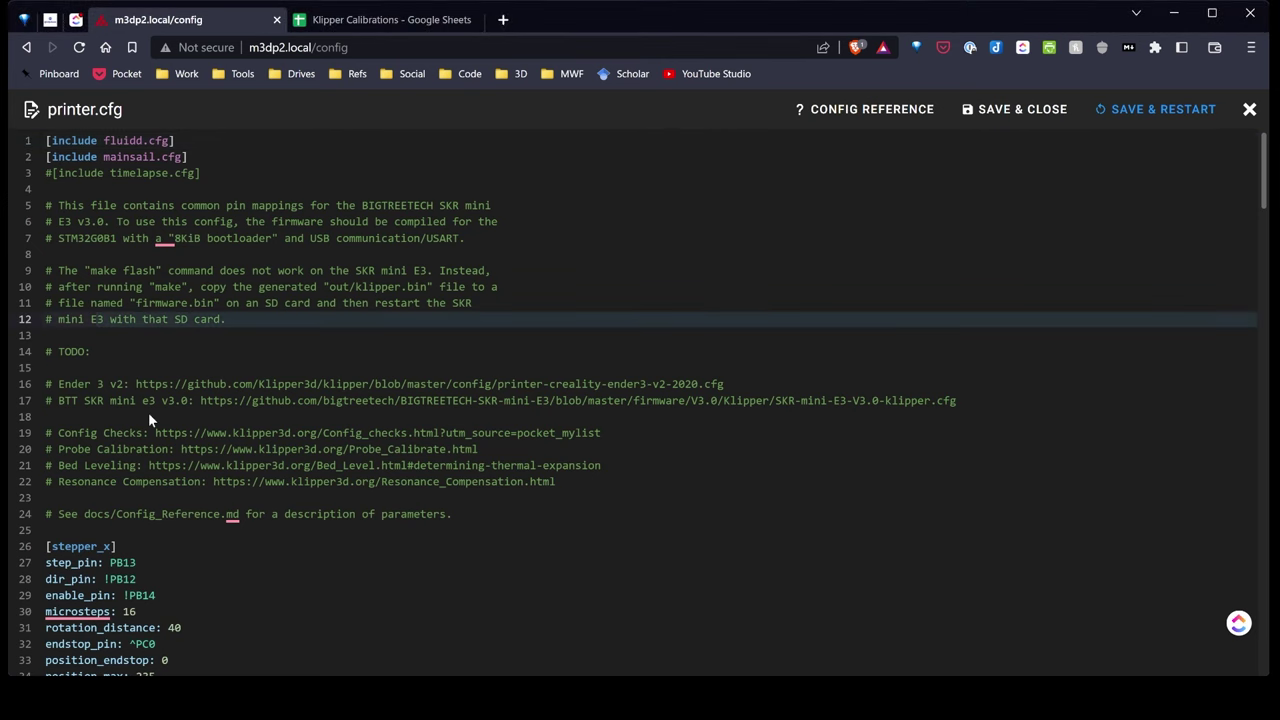
pyautogui.scroll(-3, 157, 431)
pyautogui.scroll(-12, 155, 435)
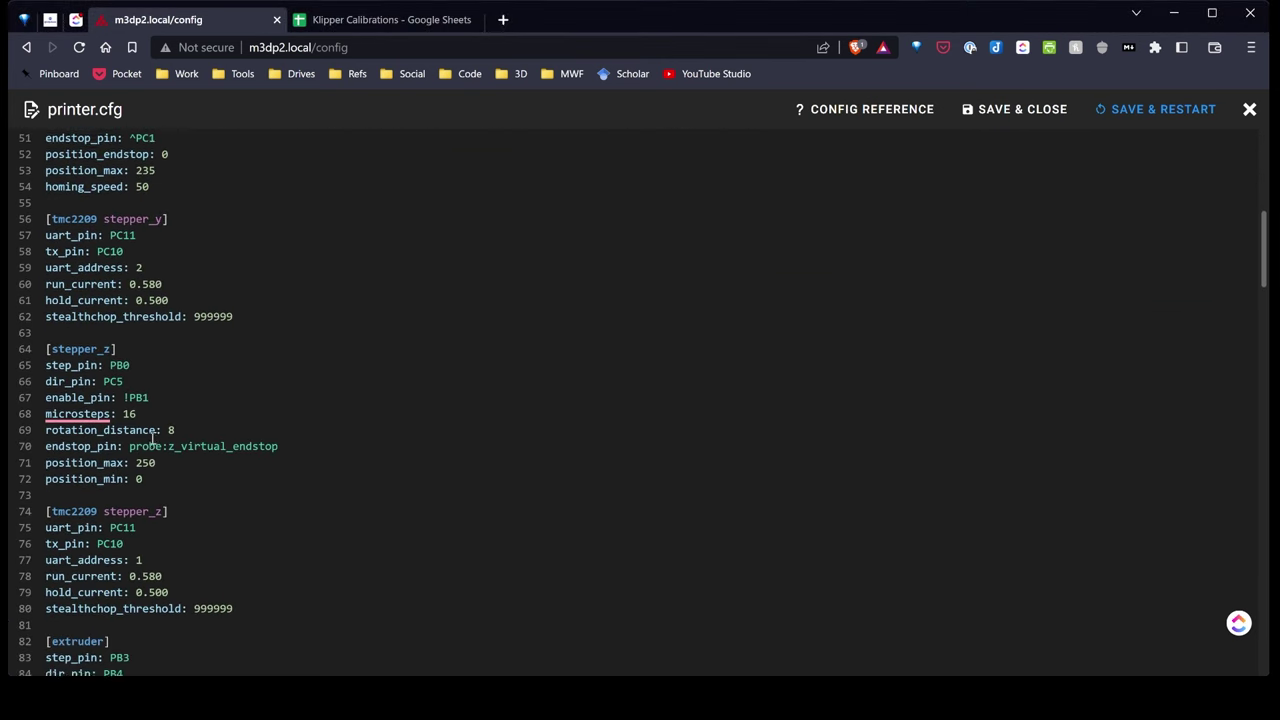
pyautogui.scroll(-5, 148, 440)
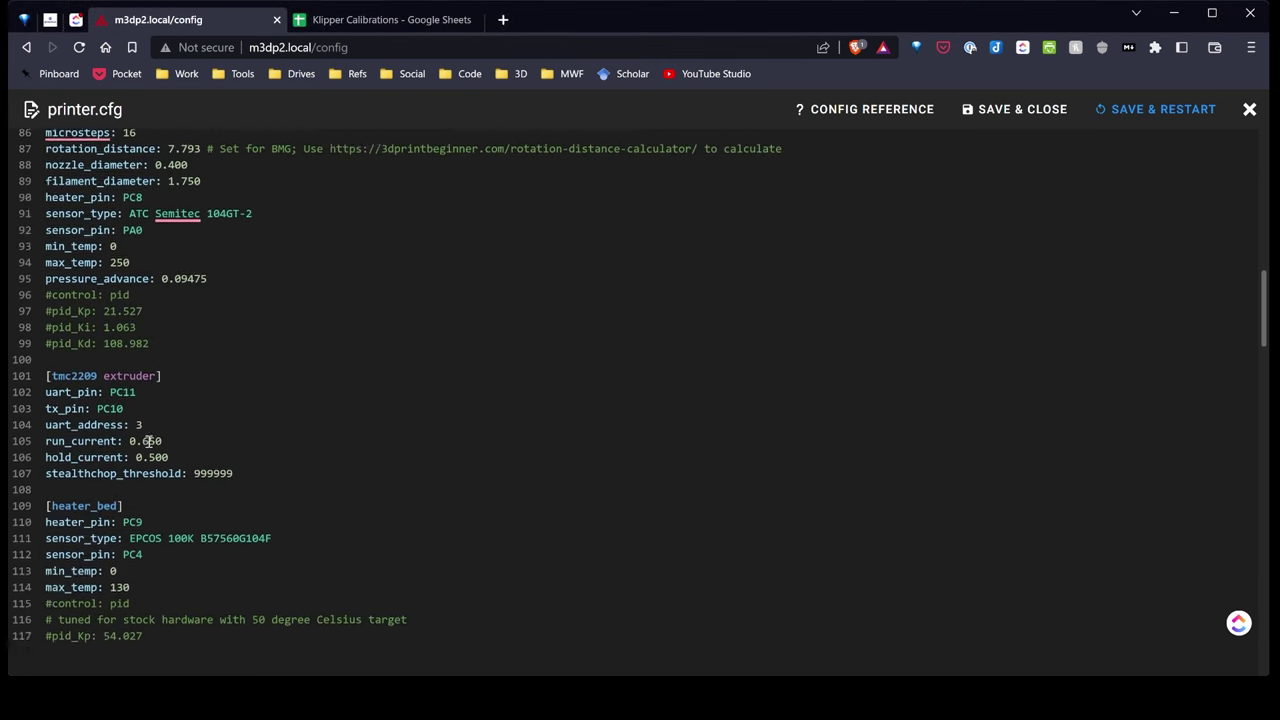
pyautogui.scroll(-8, 148, 441)
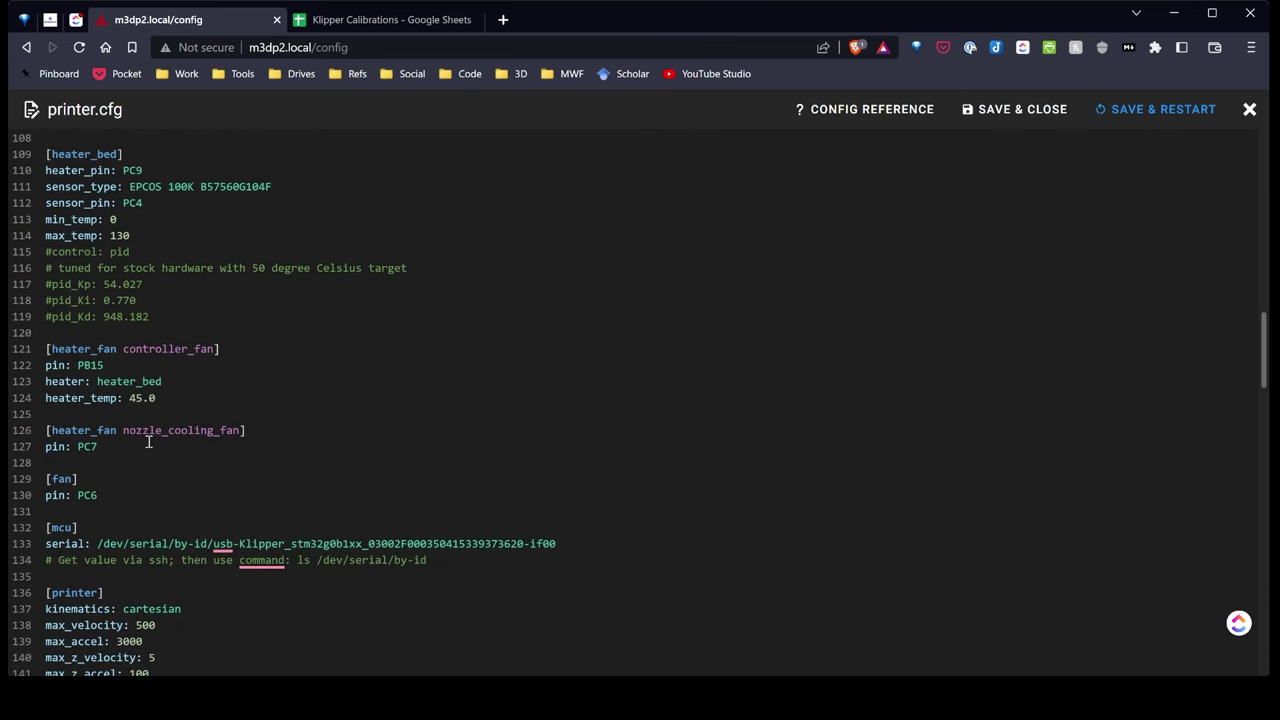
pyautogui.scroll(-4, 148, 441)
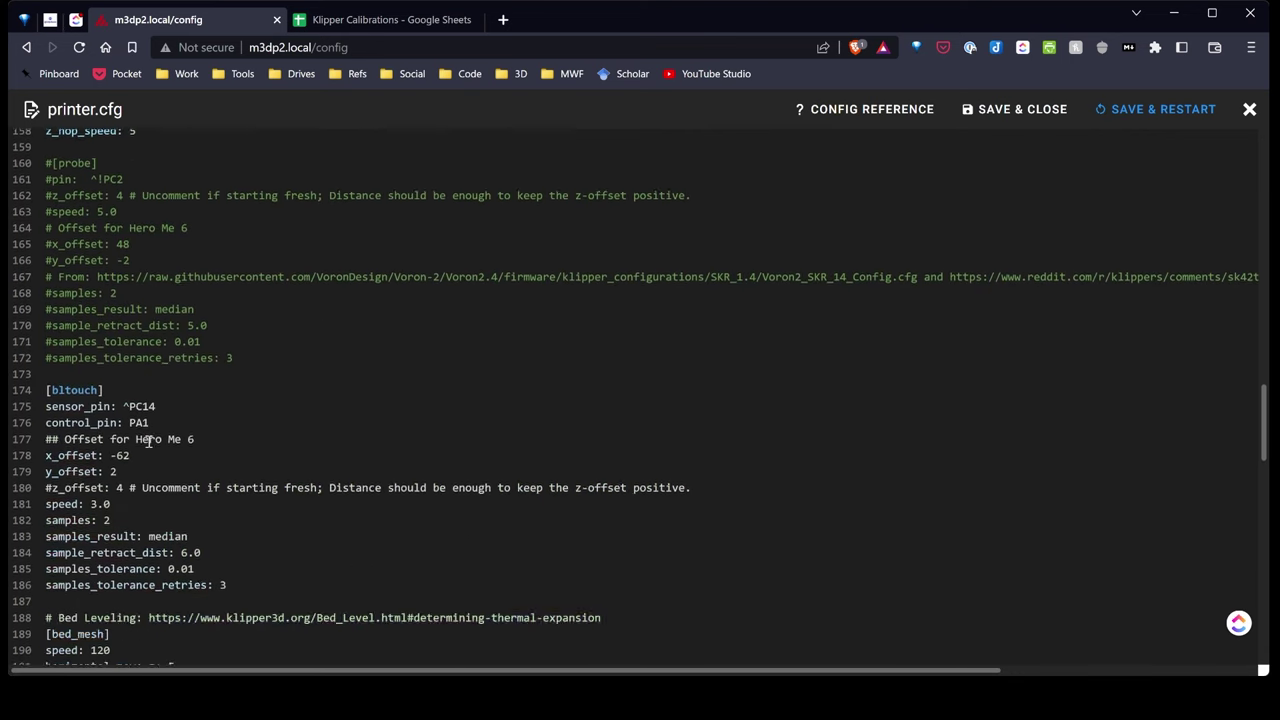
# - Change the bltouch offsets to x_offset -63 and y_offset 2, then save and restart Klipper
pyautogui.click(131, 366)
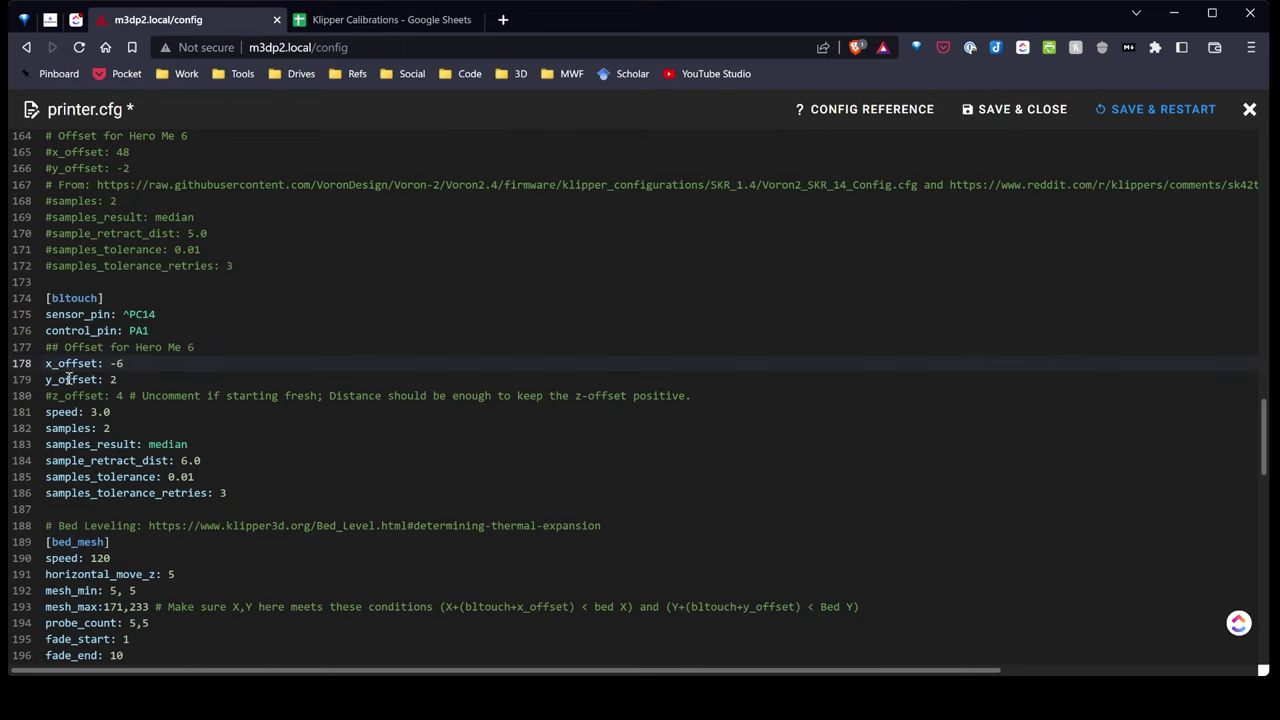
pyautogui.write('3')
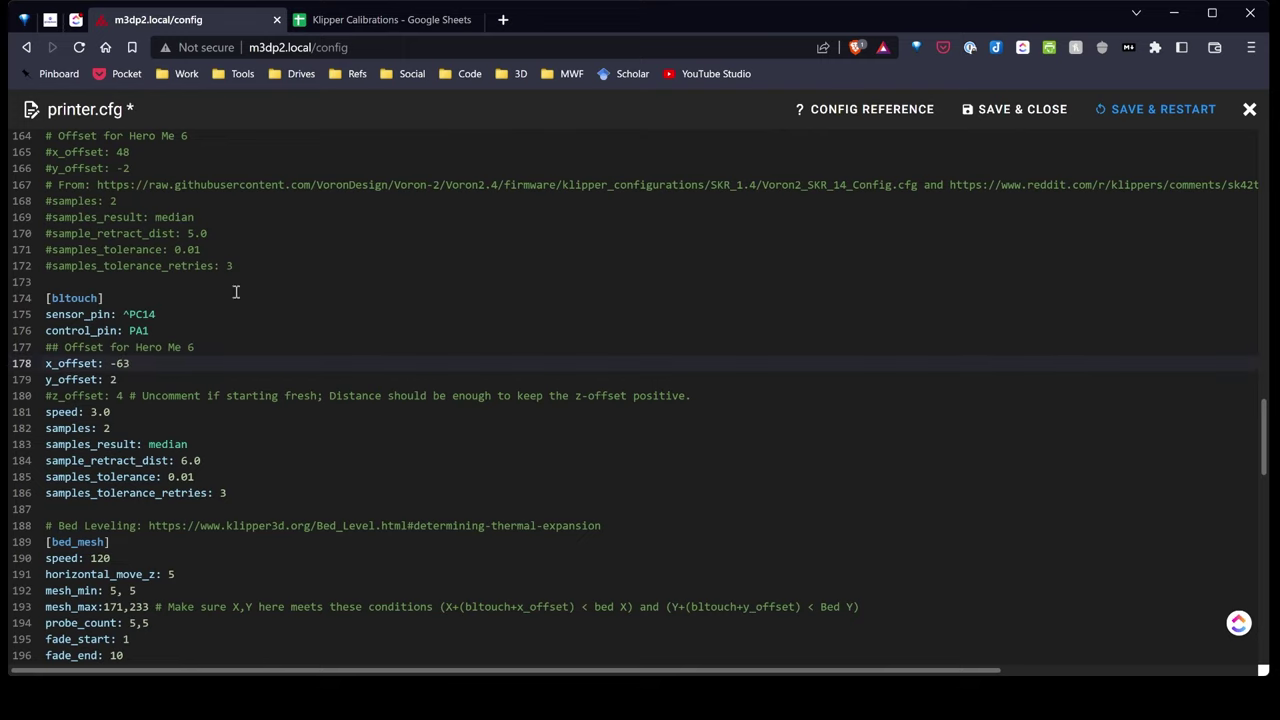
pyautogui.click(383, 17)
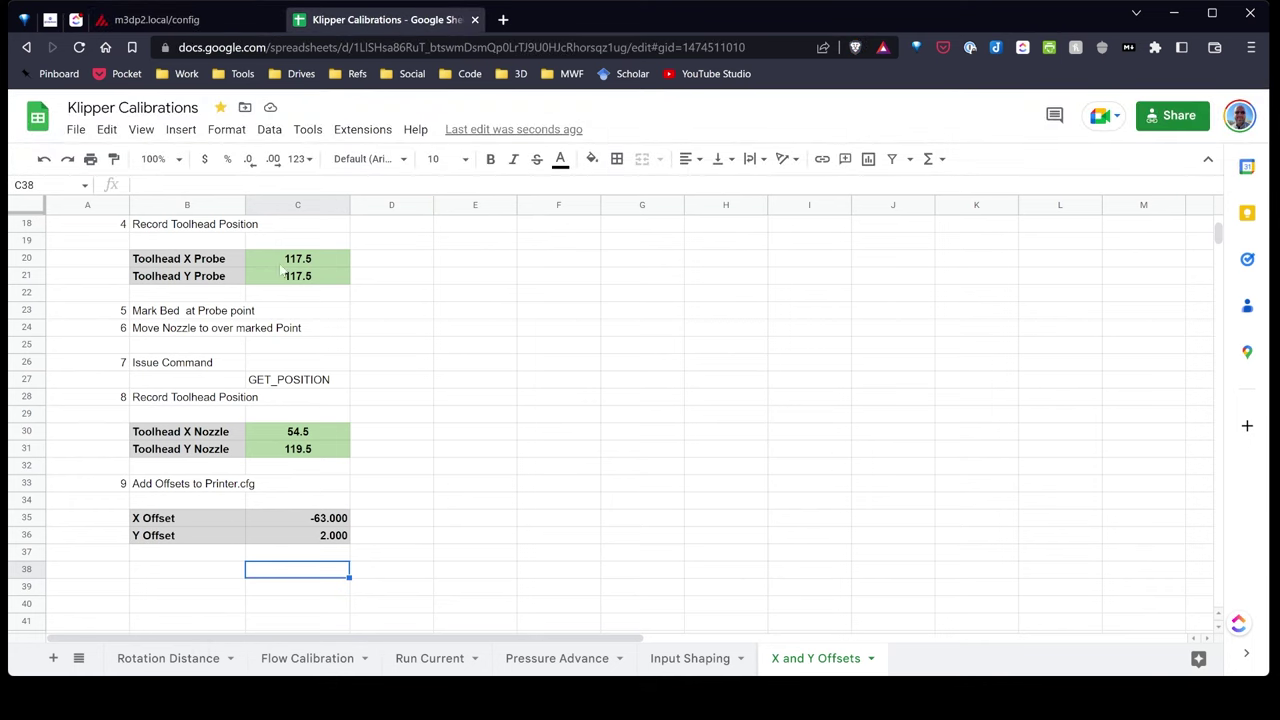
pyautogui.click(182, 19)
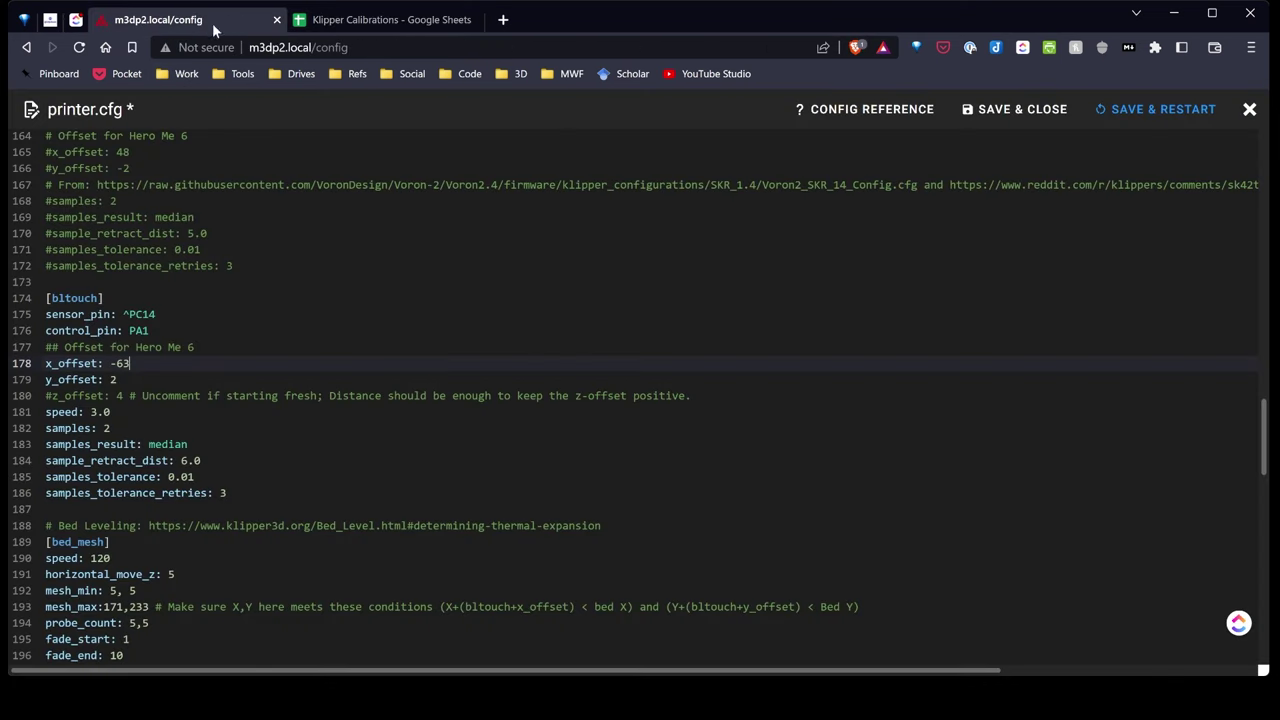
pyautogui.click(1171, 109)
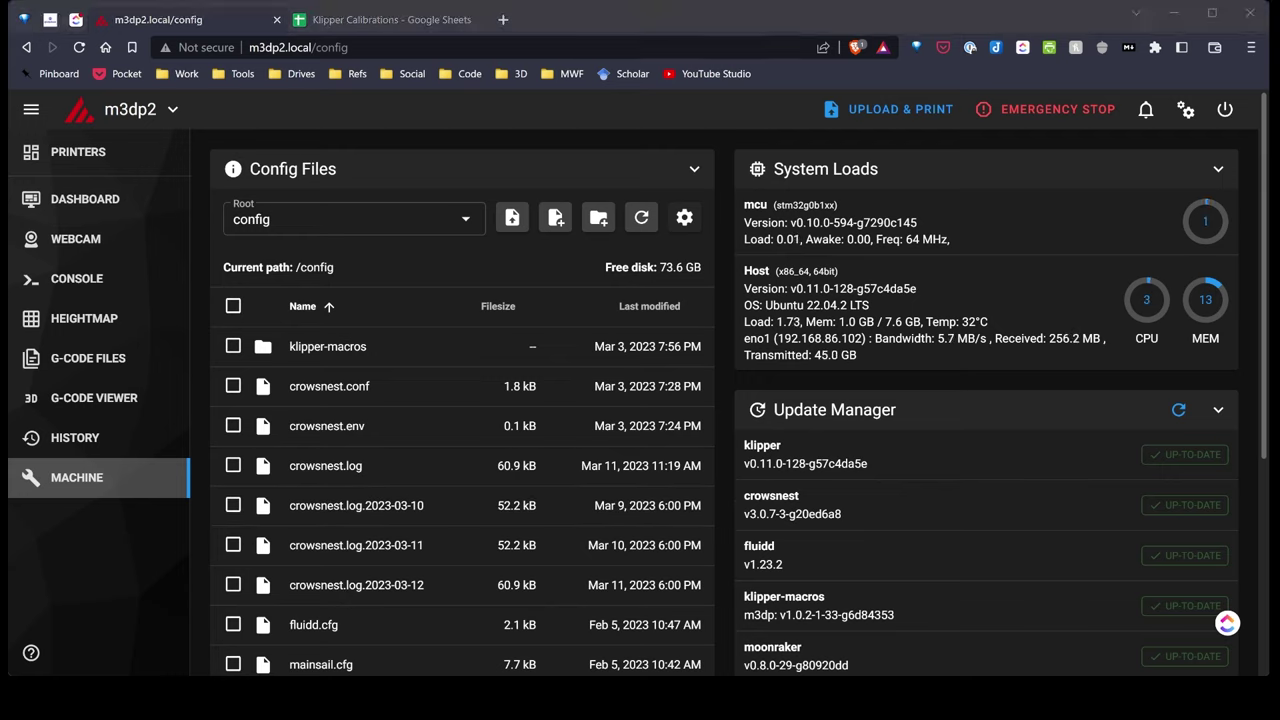
# - Reopen printer.cfg and uncomment the z_offset: 4 line in the bltouch section
pyautogui.click(110, 520)
pyautogui.scroll(-3, 303, 520)
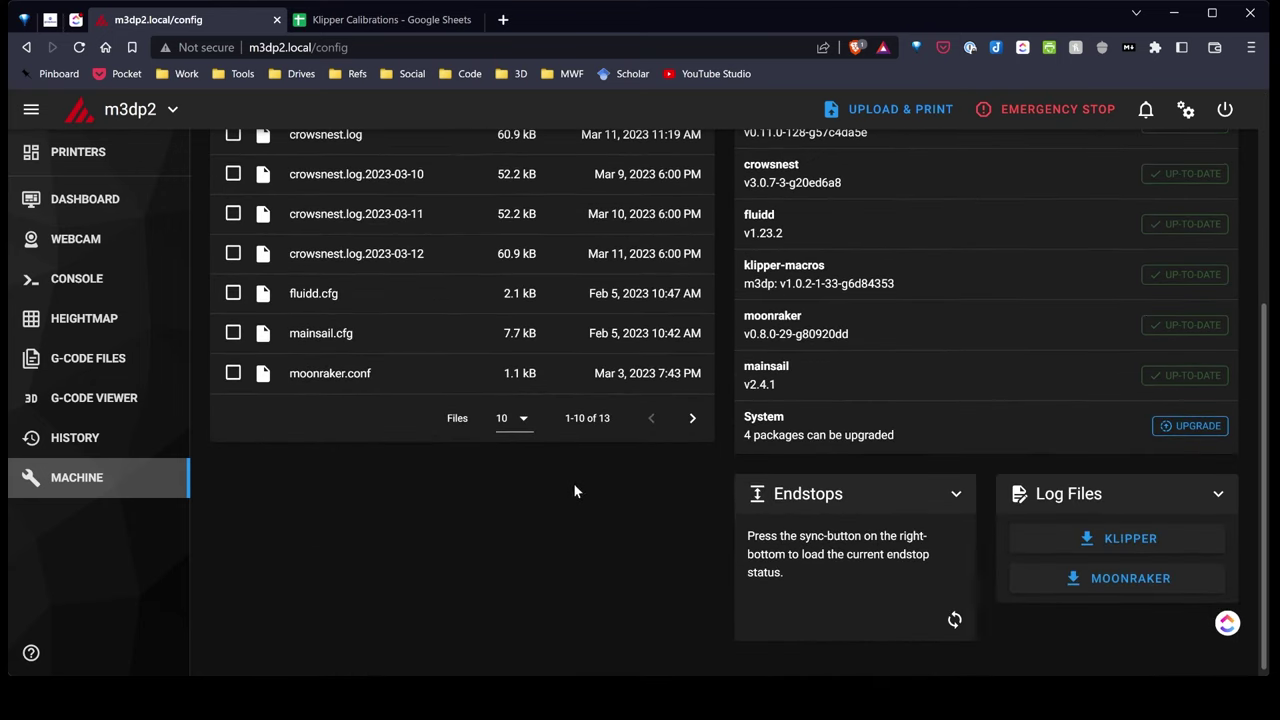
pyautogui.click(692, 418)
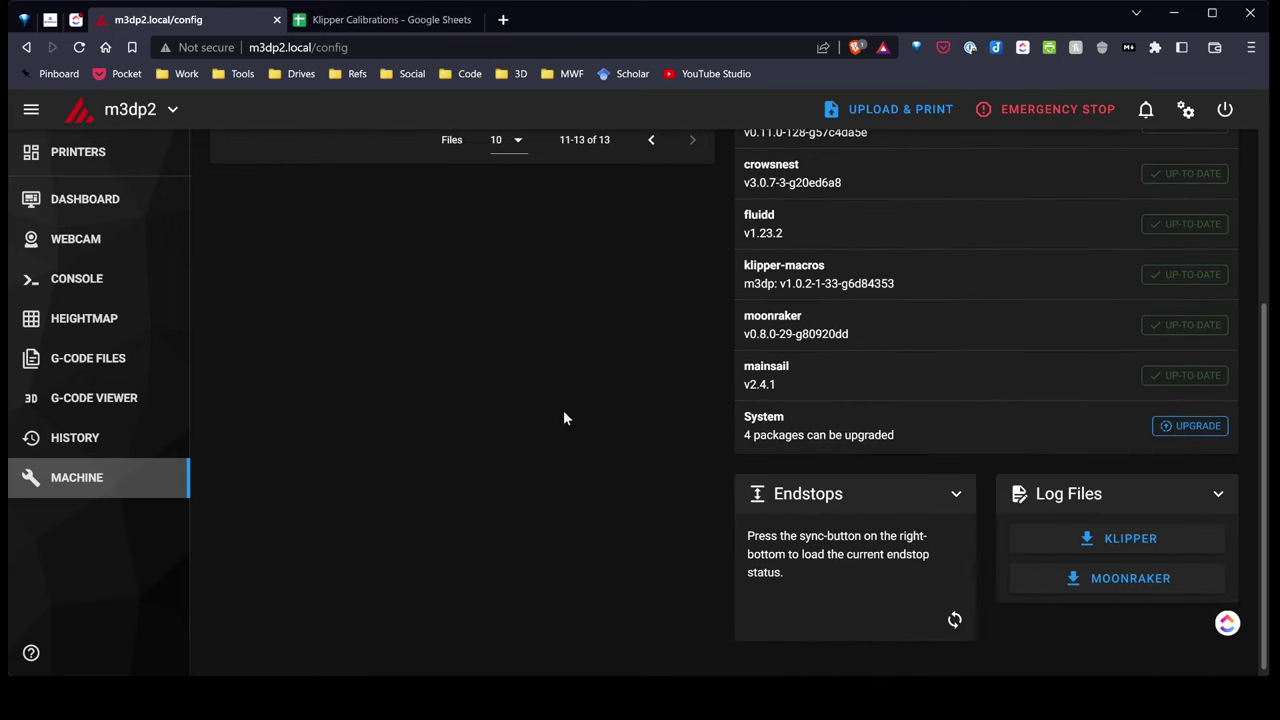
pyautogui.scroll(3, 443, 390)
pyautogui.click(400, 380)
pyautogui.scroll(-7, 257, 406)
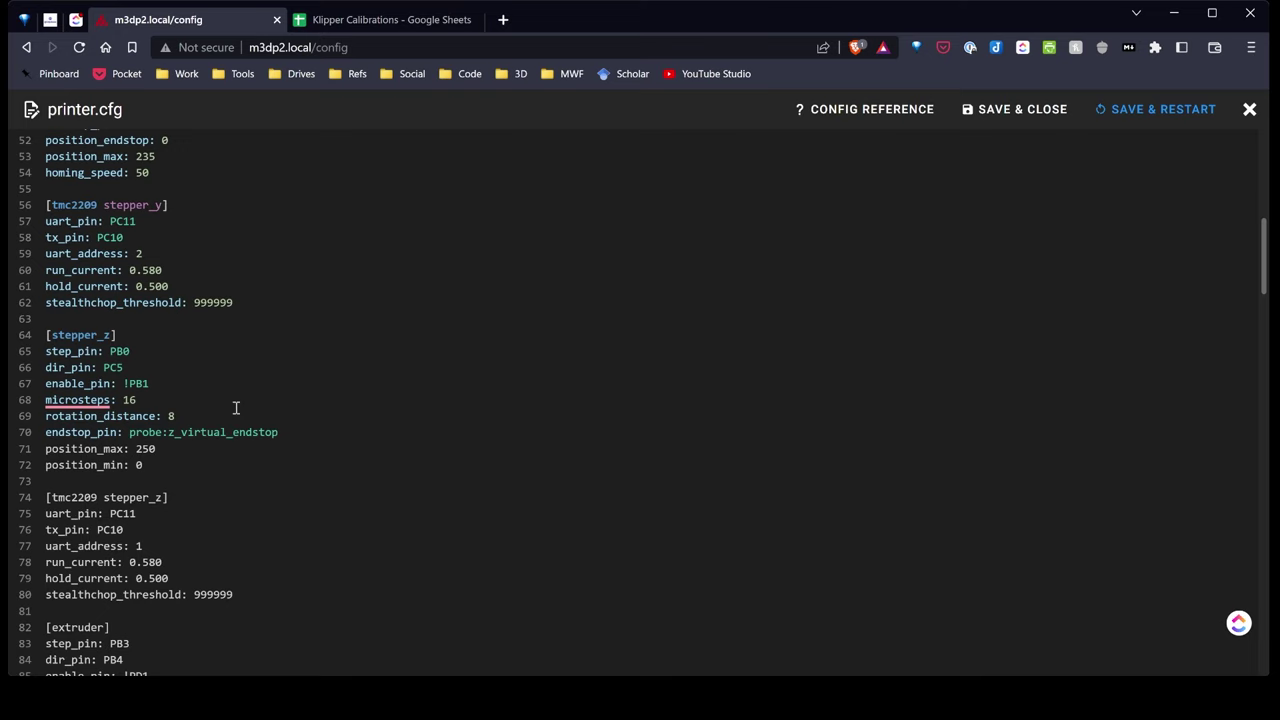
pyautogui.scroll(-10, 235, 408)
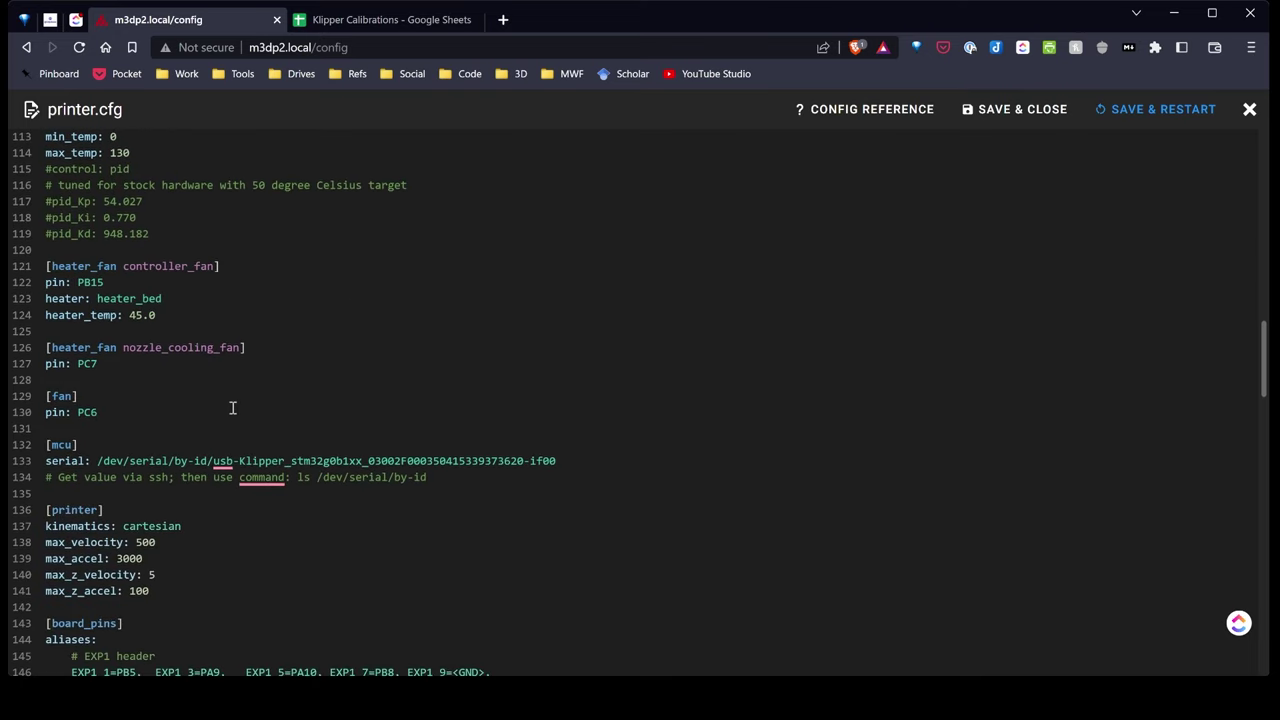
pyautogui.scroll(-5, 232, 408)
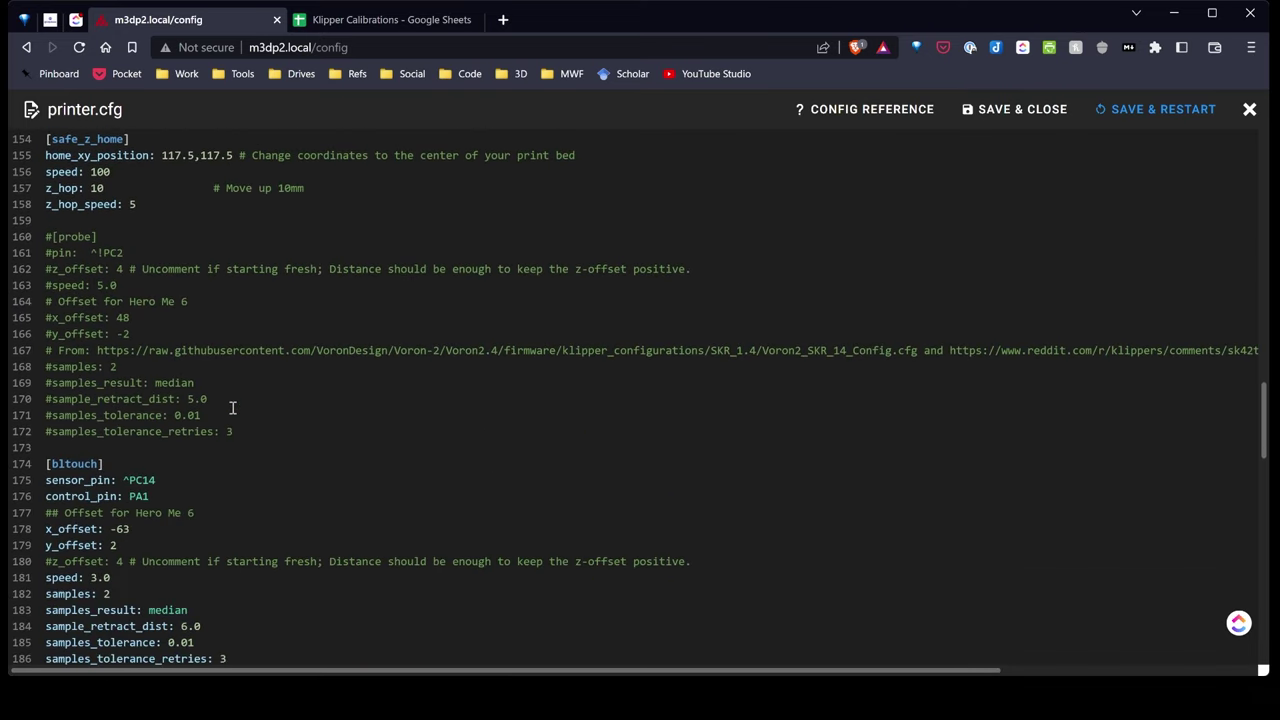
pyautogui.scroll(-2, 230, 408)
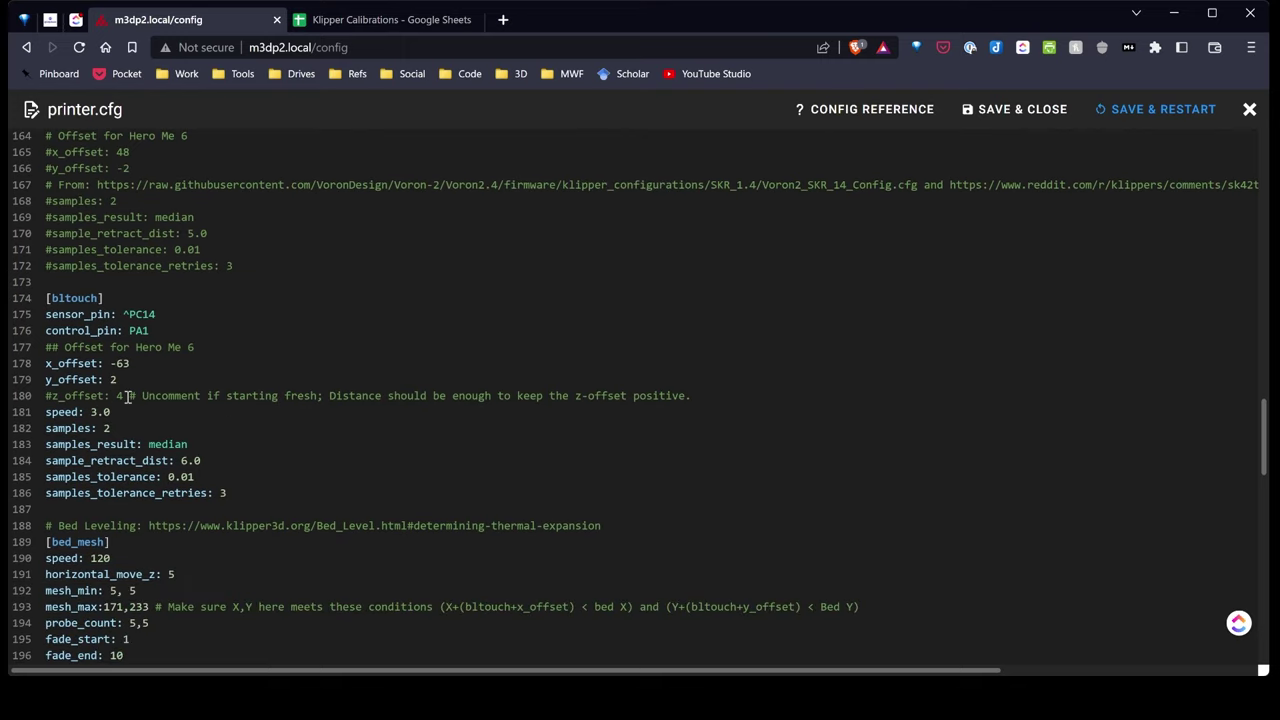
pyautogui.click(54, 395)
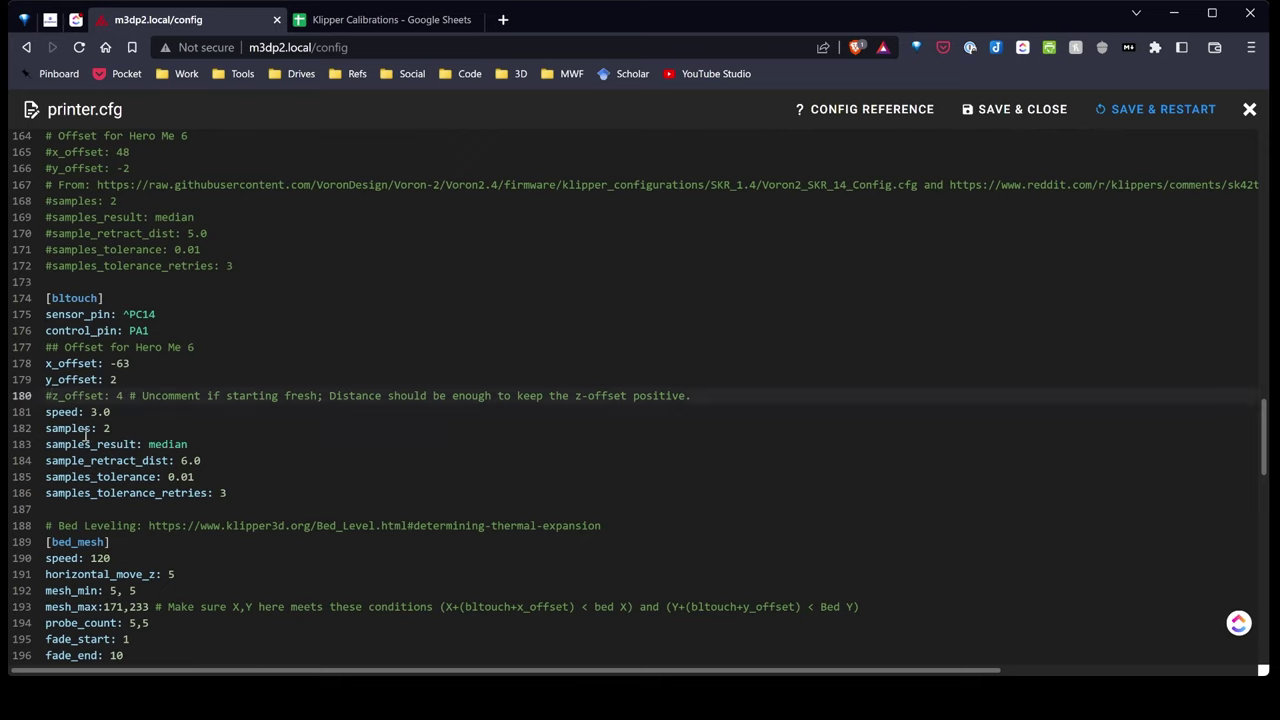
pyautogui.press('BackSpace')
# - Delete the auto-generated #*# [bltouch] z_offset = 3.654 entry from the SAVE_CONFIG block
pyautogui.scroll(-12, 90, 445)
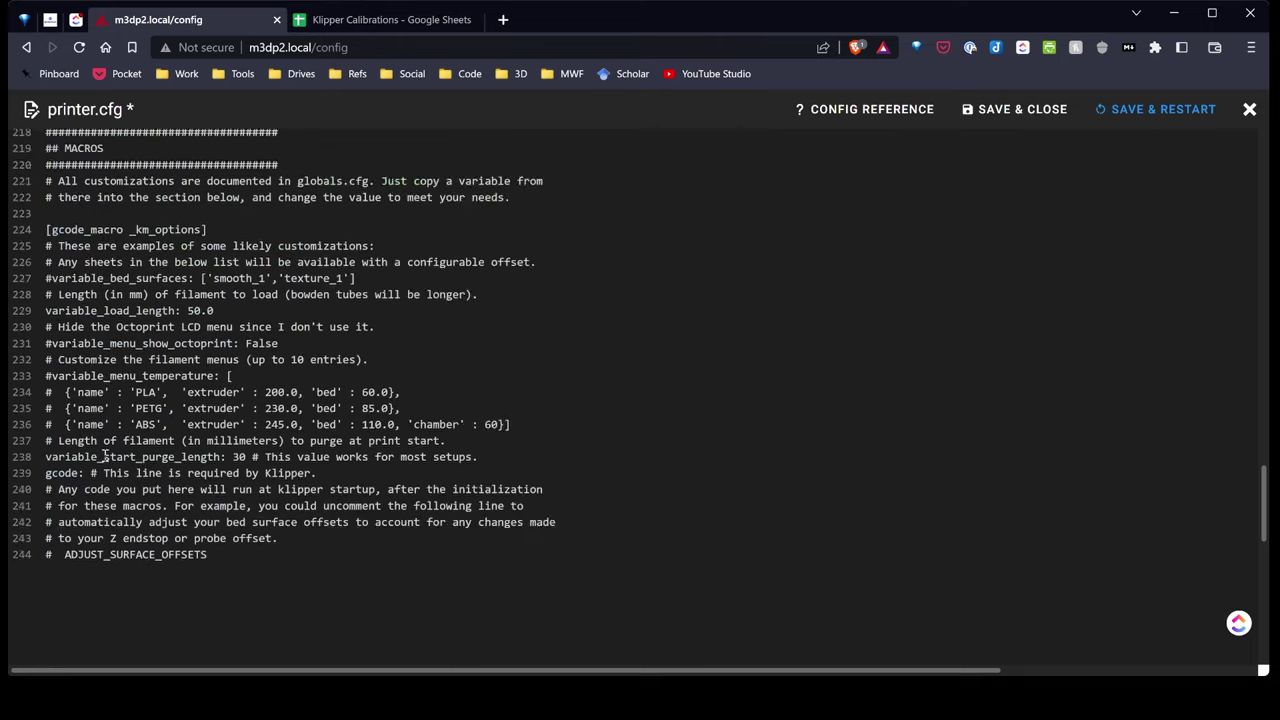
pyautogui.scroll(-5, 104, 457)
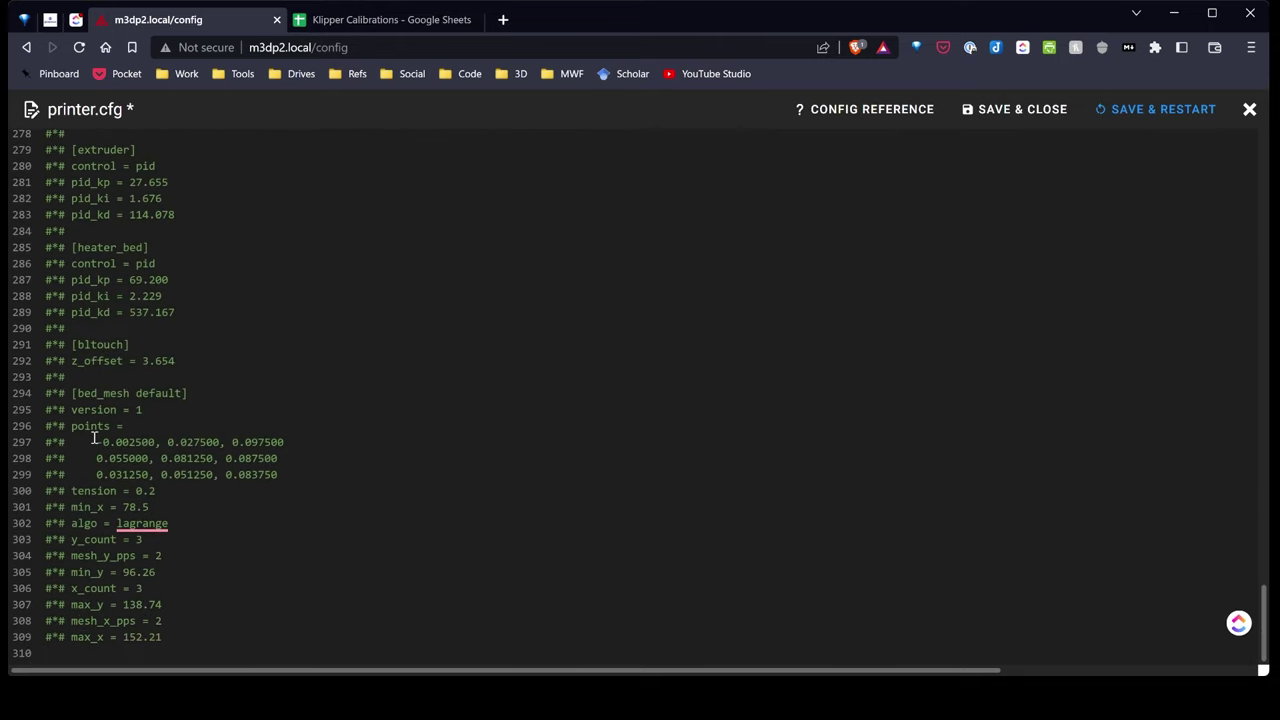
pyautogui.click(186, 358)
pyautogui.press('Up')
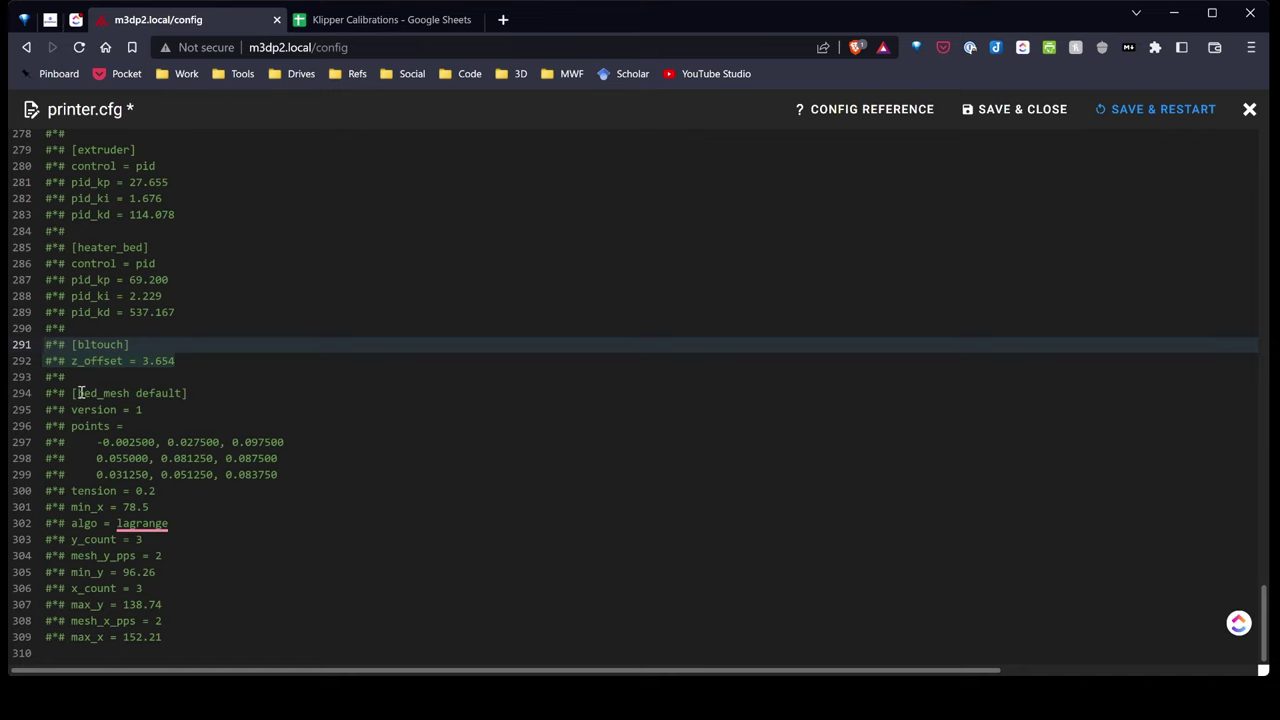
pyautogui.press('BackSpace')
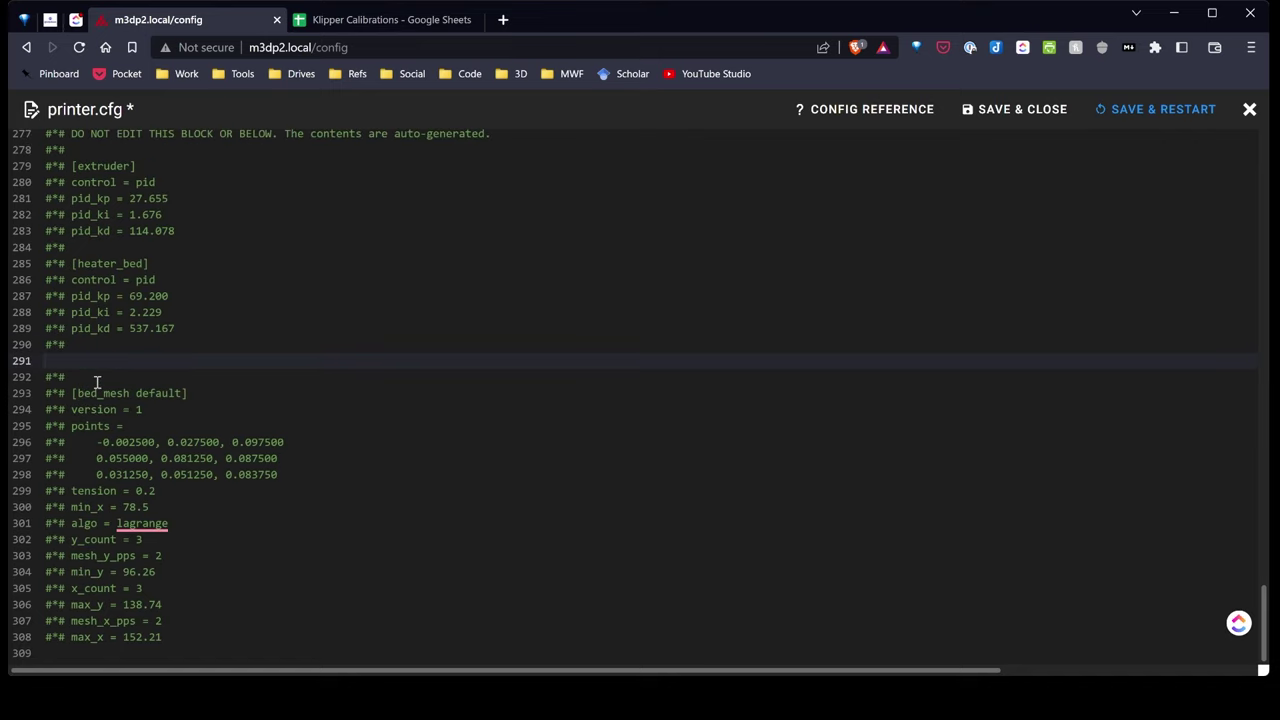
pyautogui.press('BackSpace')
pyautogui.scroll(5, 110, 388)
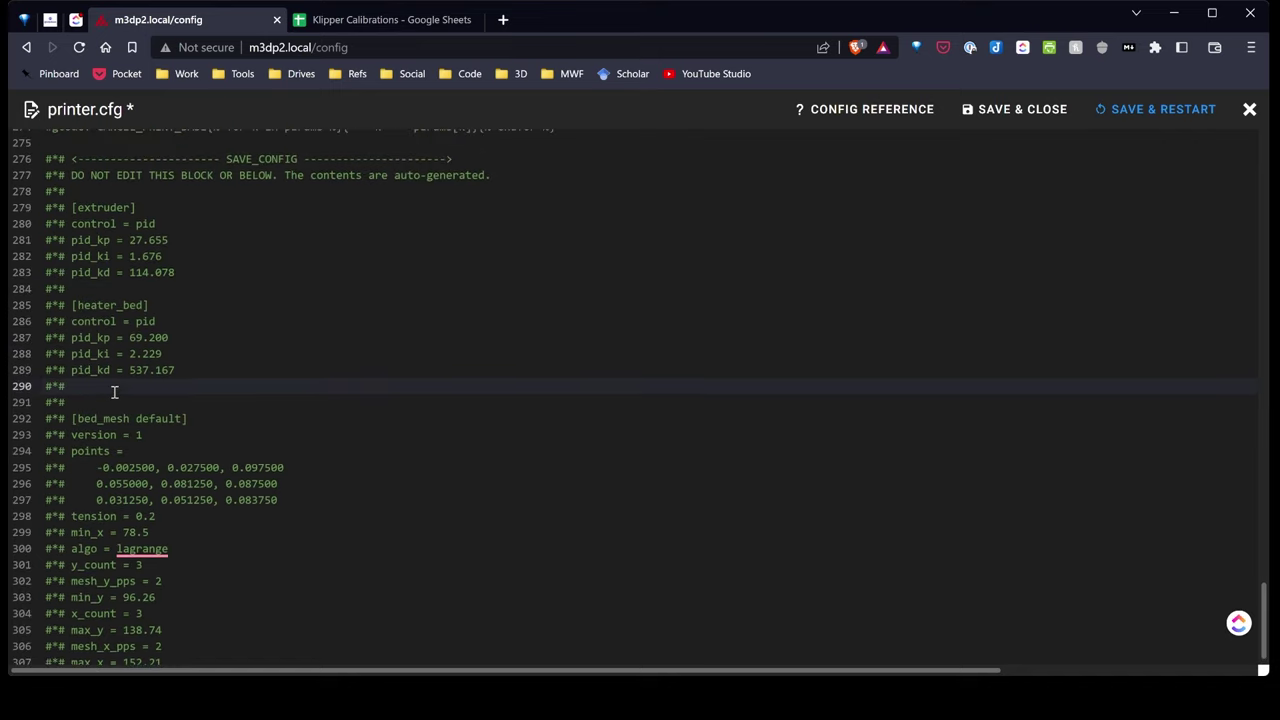
pyautogui.scroll(3, 118, 393)
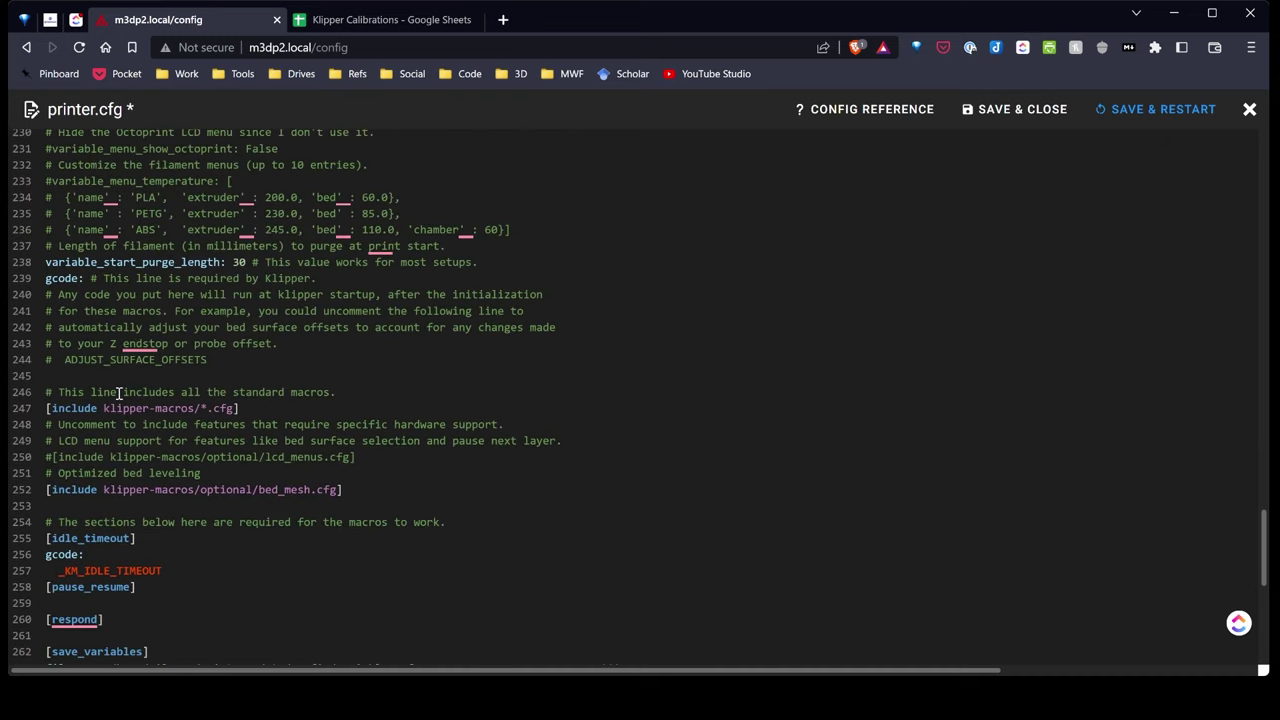
pyautogui.scroll(12, 118, 393)
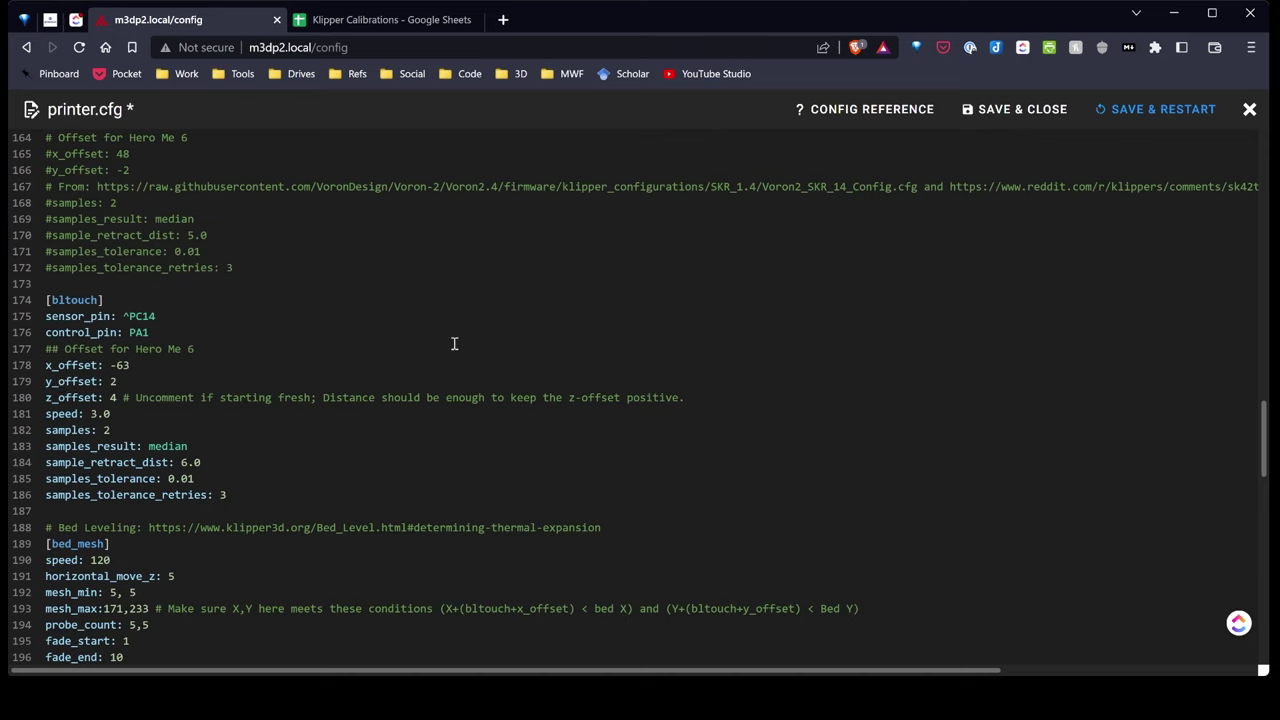
# - Save and restart Klipper, then run Home ALL from the Dashboard to park at X 117.5, Y 117.5, Z 10
pyautogui.click(1128, 120)
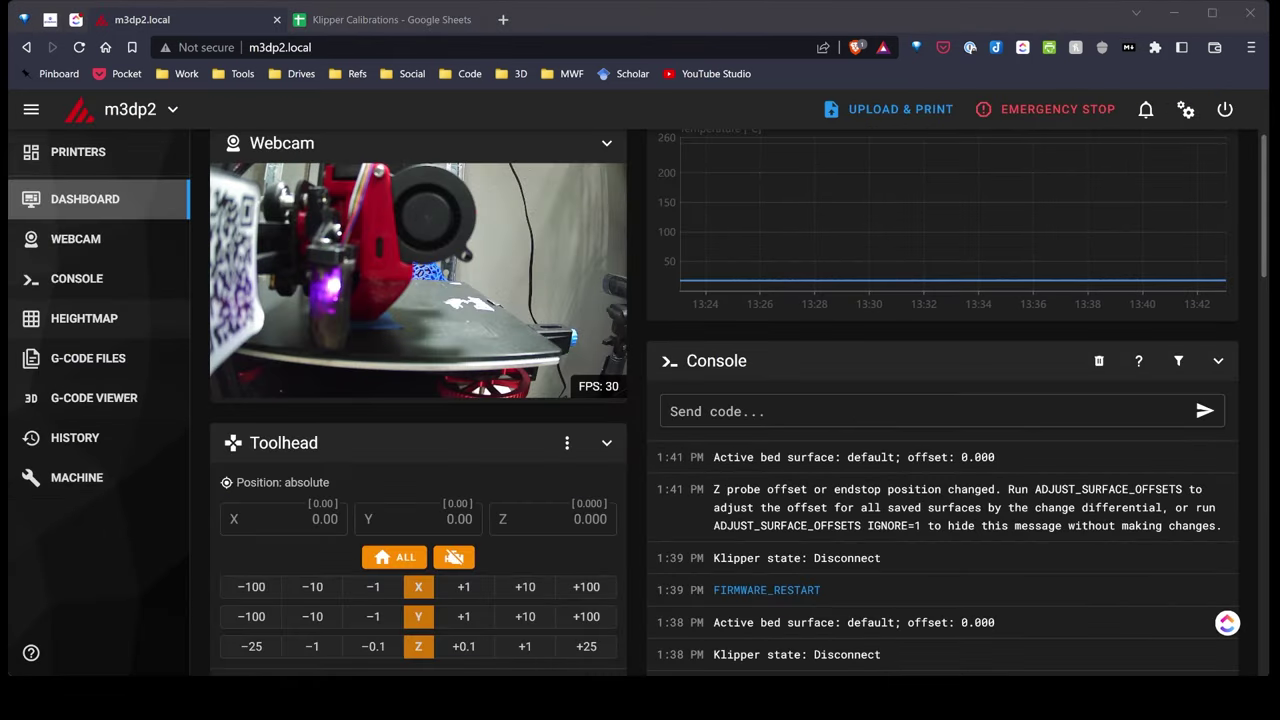
pyautogui.click(63, 208)
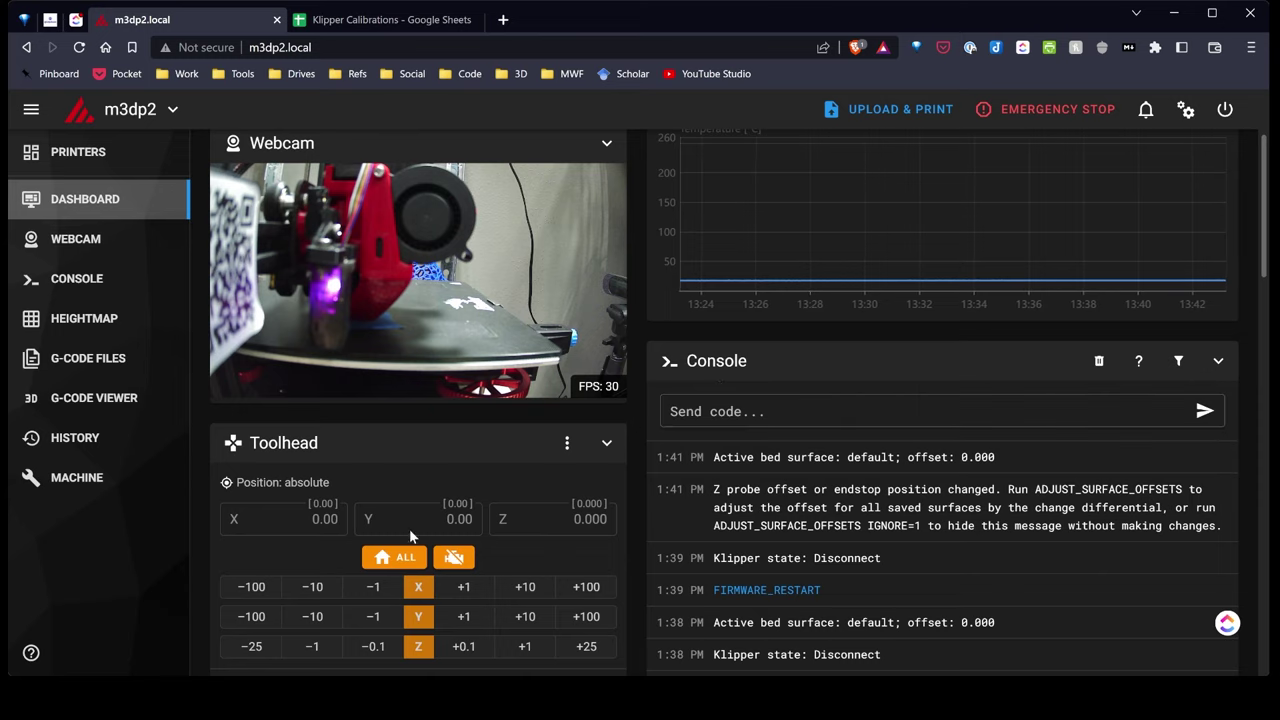
pyautogui.click(396, 557)
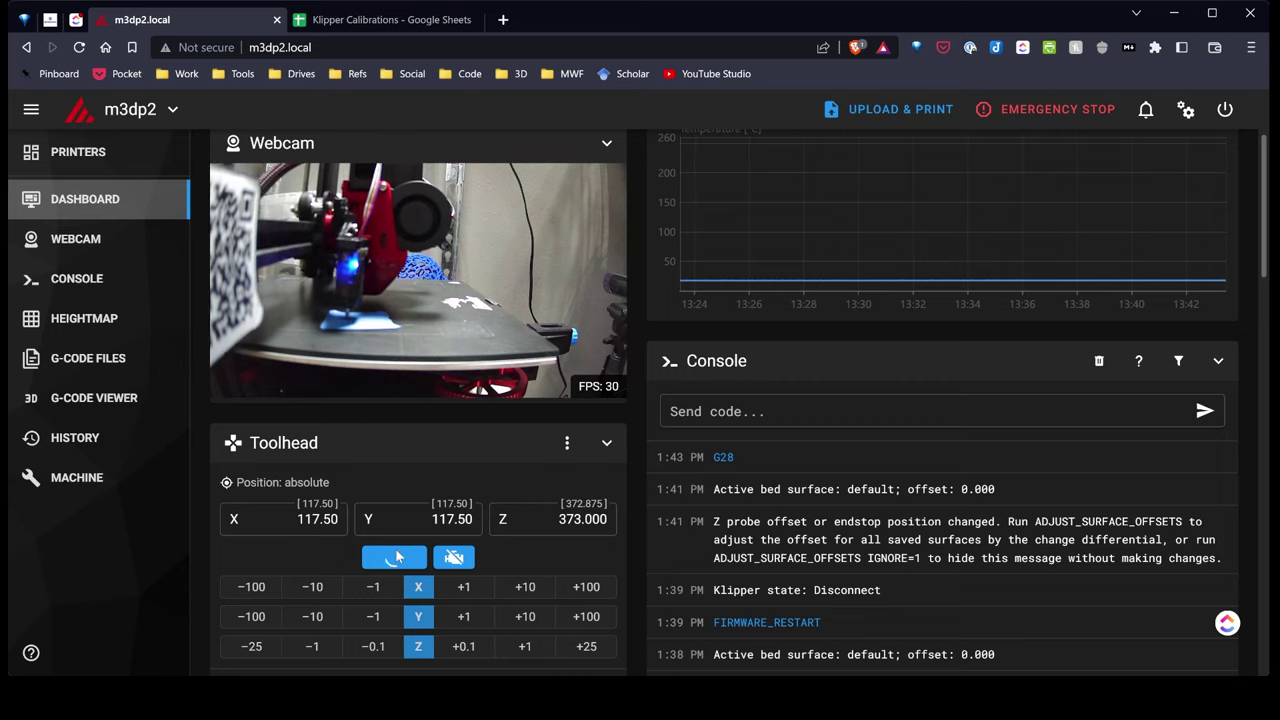
pyautogui.click(396, 557)
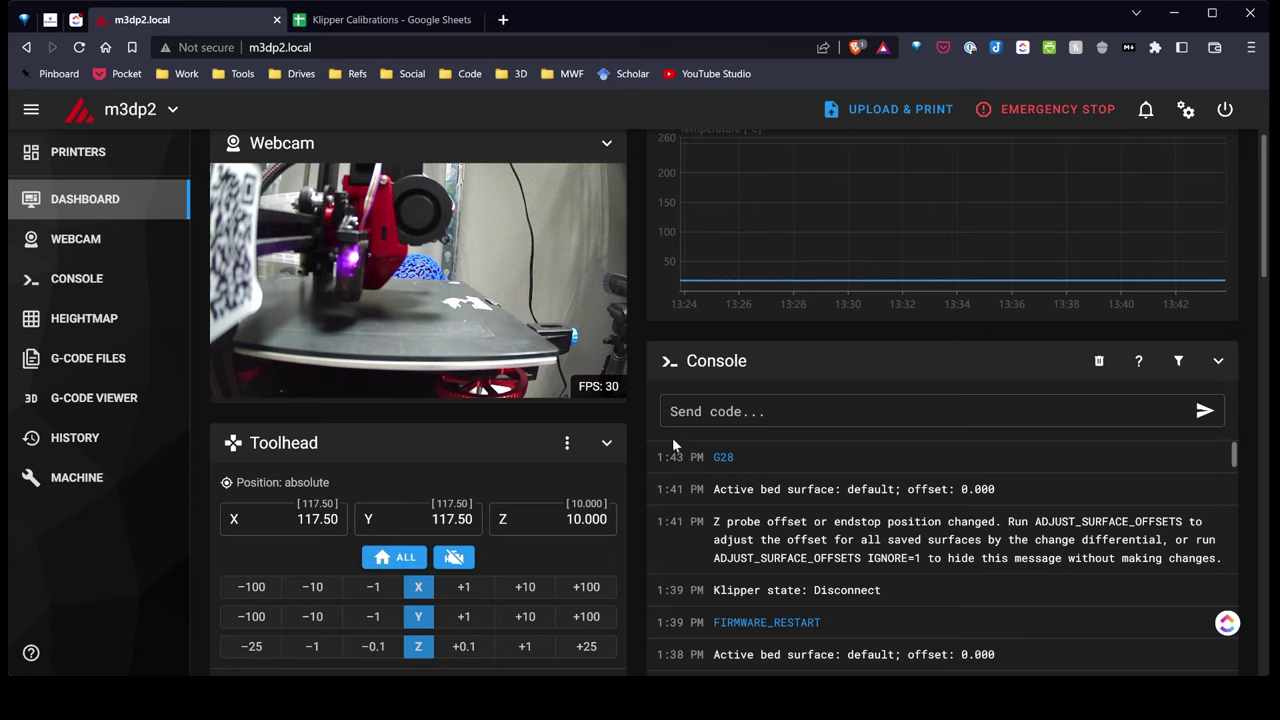
# - Send PROBE_CALIBRATE from the console to begin manual Z probing at 8.998
pyautogui.click(688, 410)
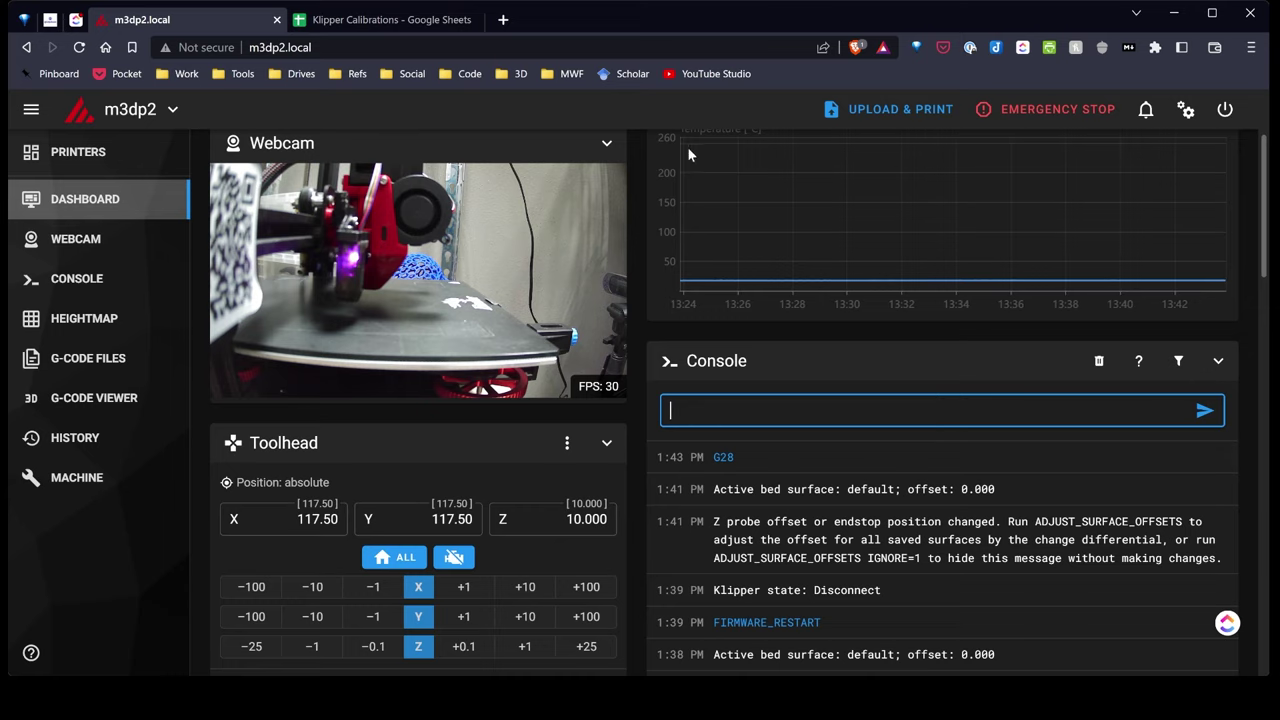
pyautogui.write('PROBE_CALIBRATE')
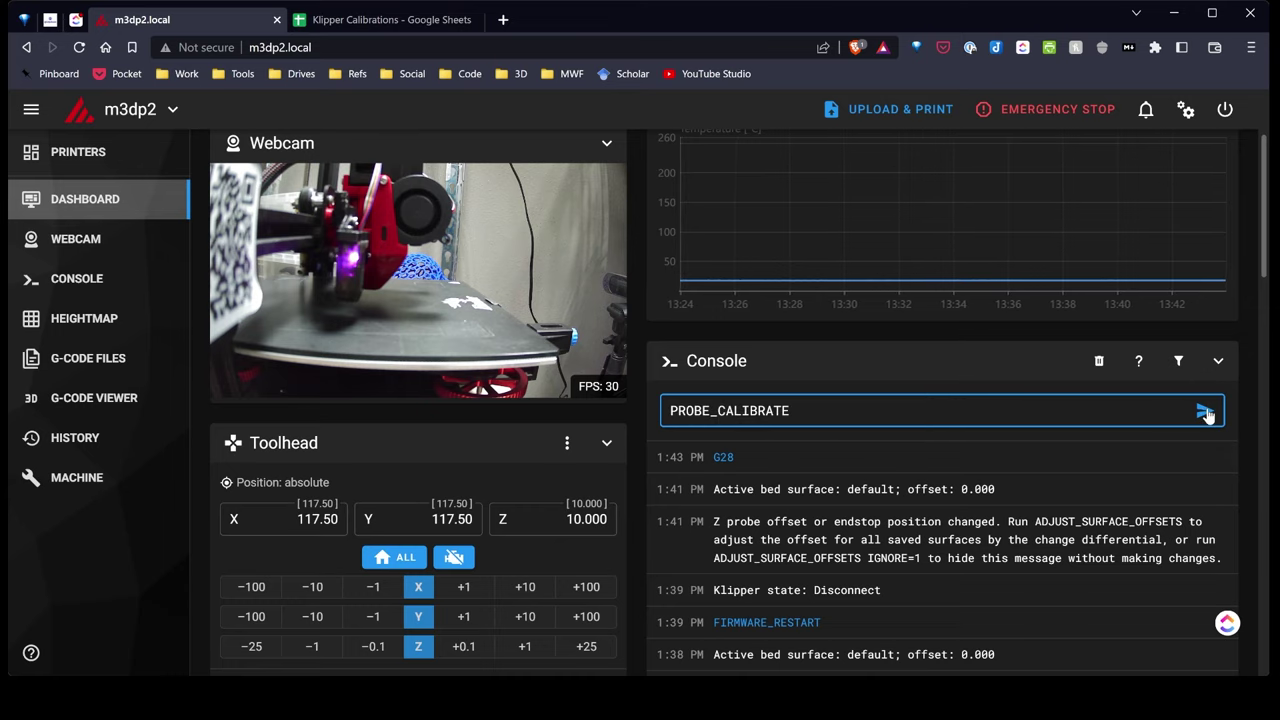
pyautogui.click(1205, 412)
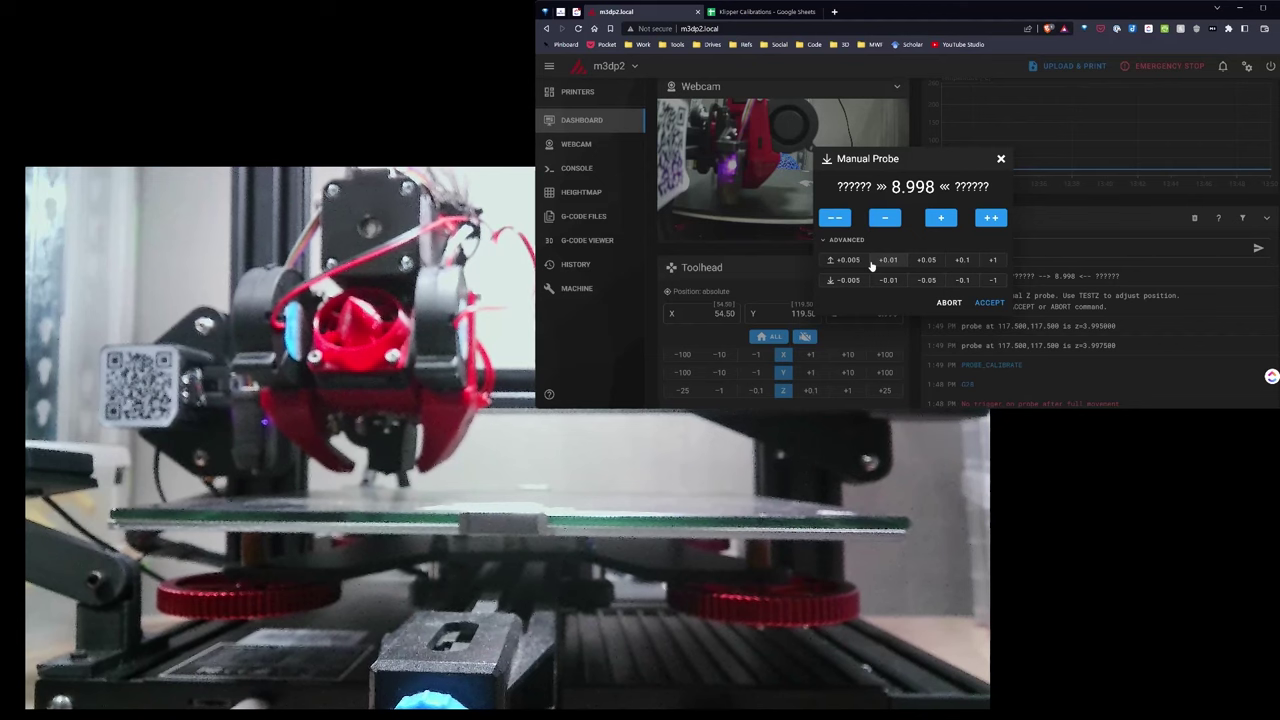
# - Lower the nozzle in six 1 mm steps, then 0.005 and three 0.01 mm steps to Z 0.213
pyautogui.click(992, 283)
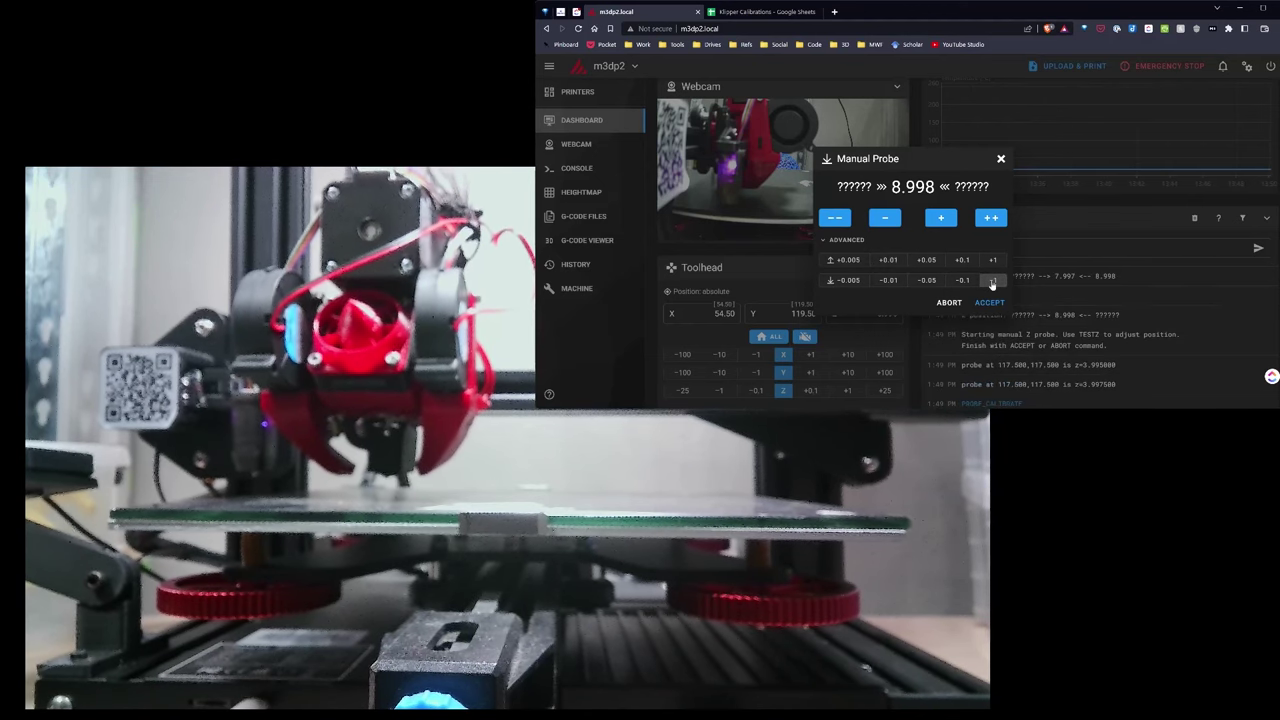
pyautogui.click(992, 283)
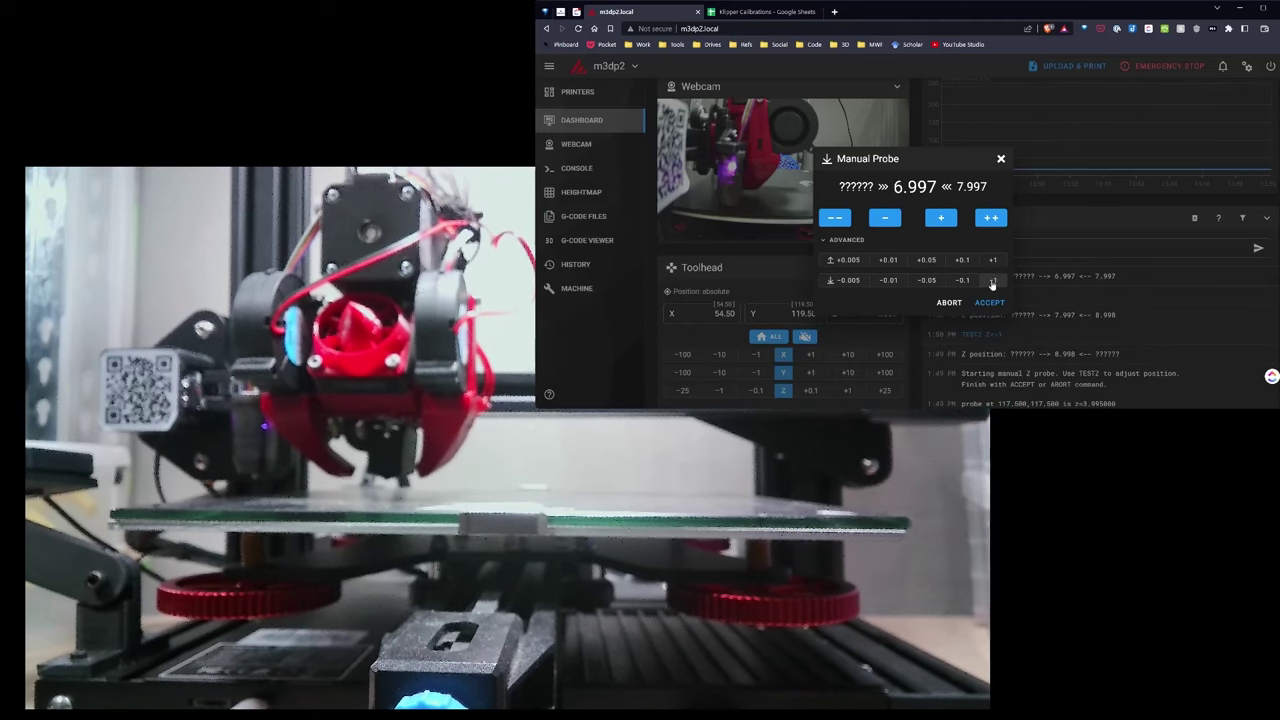
pyautogui.click(992, 283)
pyautogui.click(992, 283)
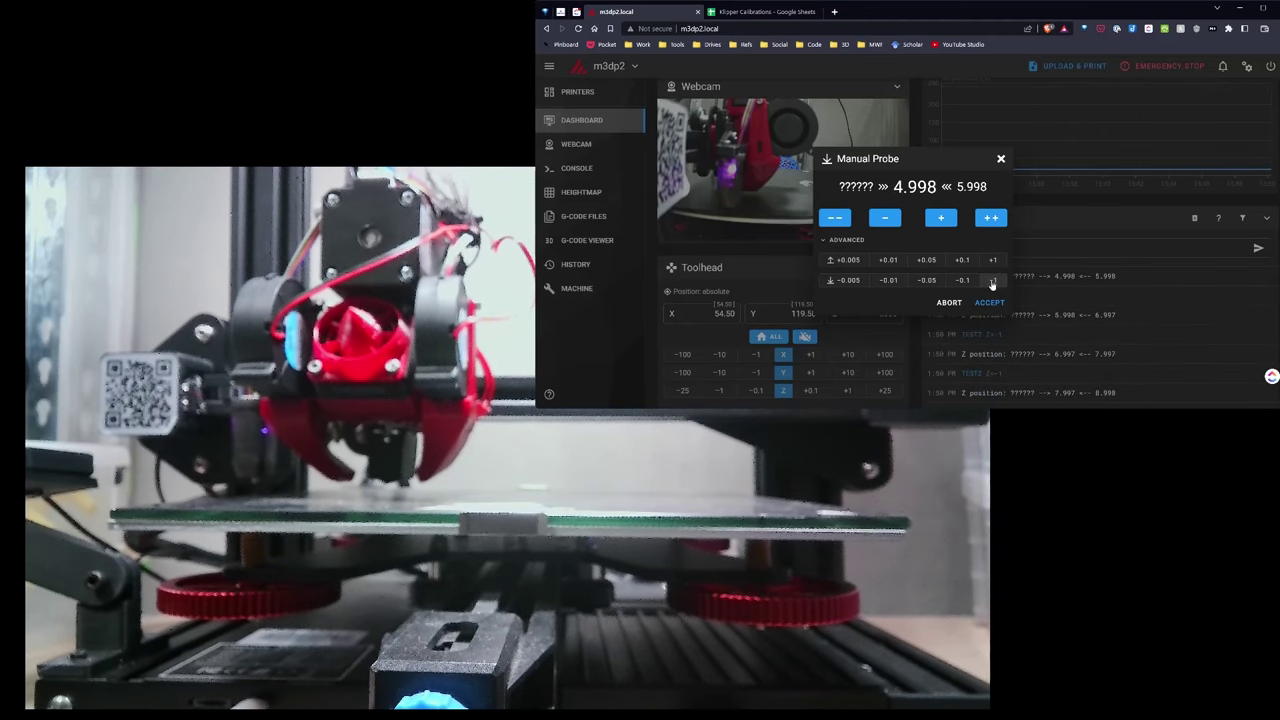
pyautogui.click(992, 283)
pyautogui.click(992, 283)
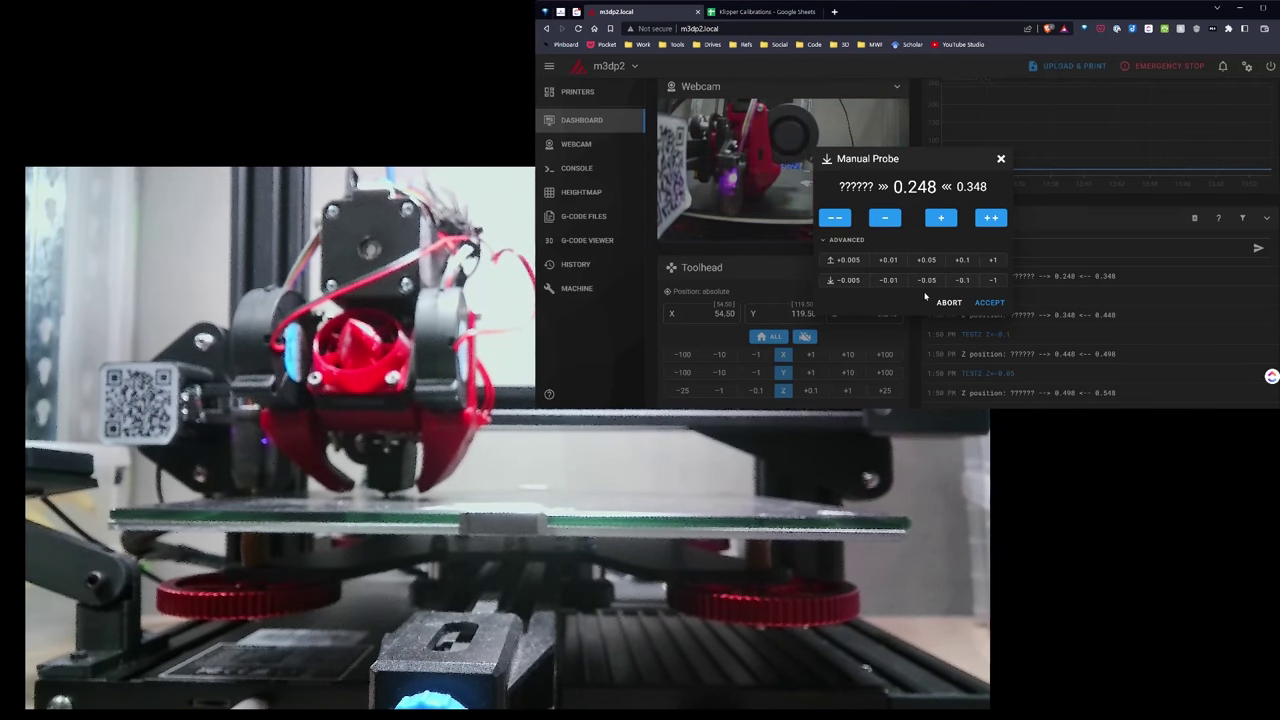
pyautogui.click(857, 282)
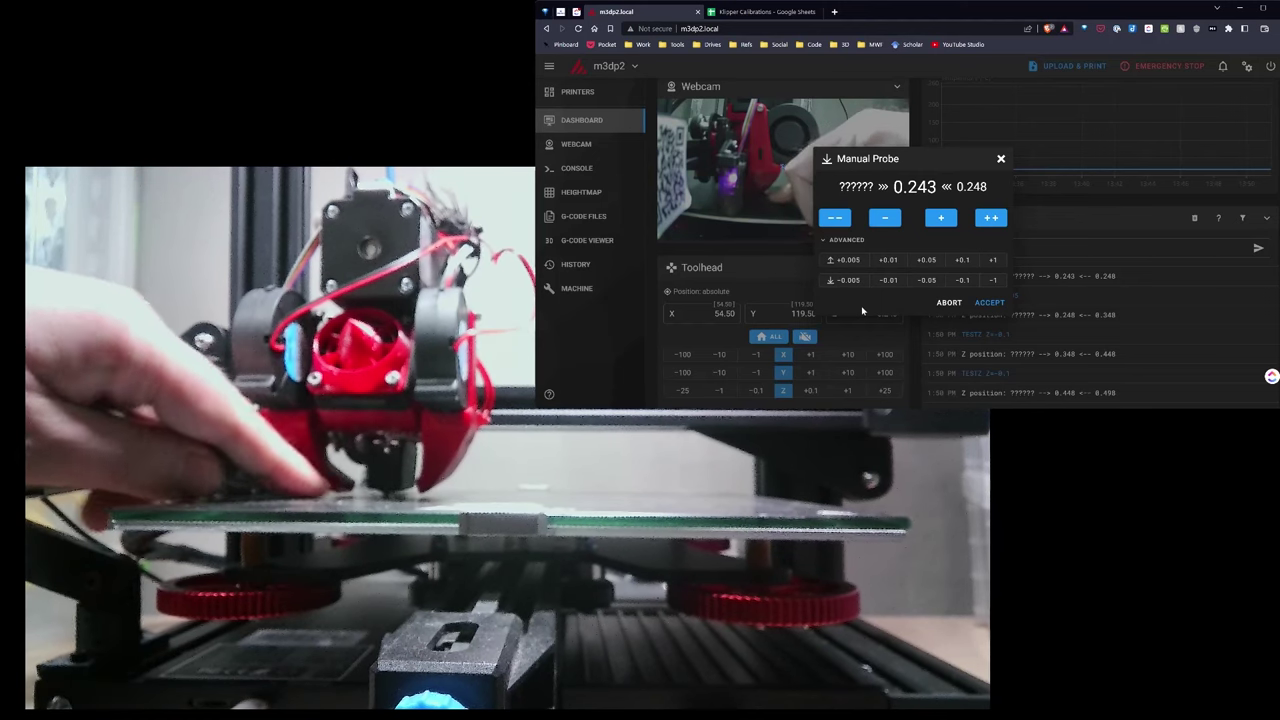
pyautogui.click(887, 281)
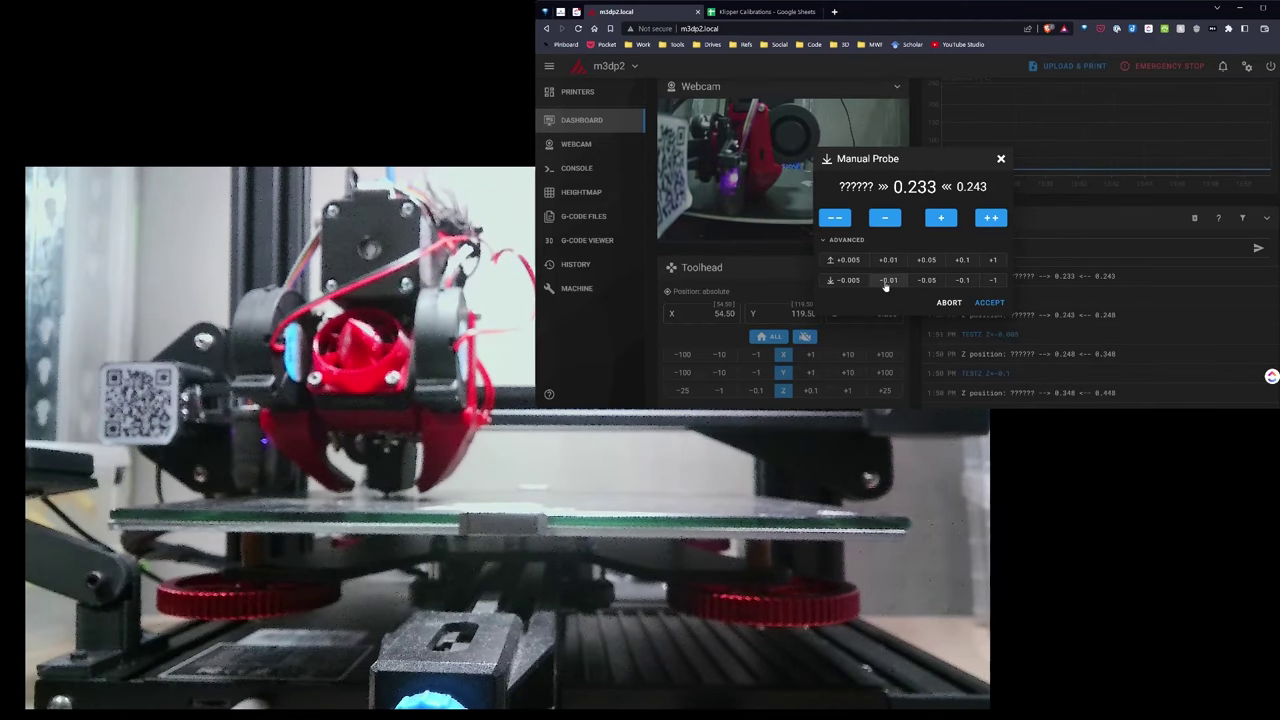
pyautogui.click(887, 281)
pyautogui.click(887, 281)
# - Accept the Z 0.213 probe height for a 3.784 z_offset and clear the stray TESTZ text
pyautogui.click(989, 303)
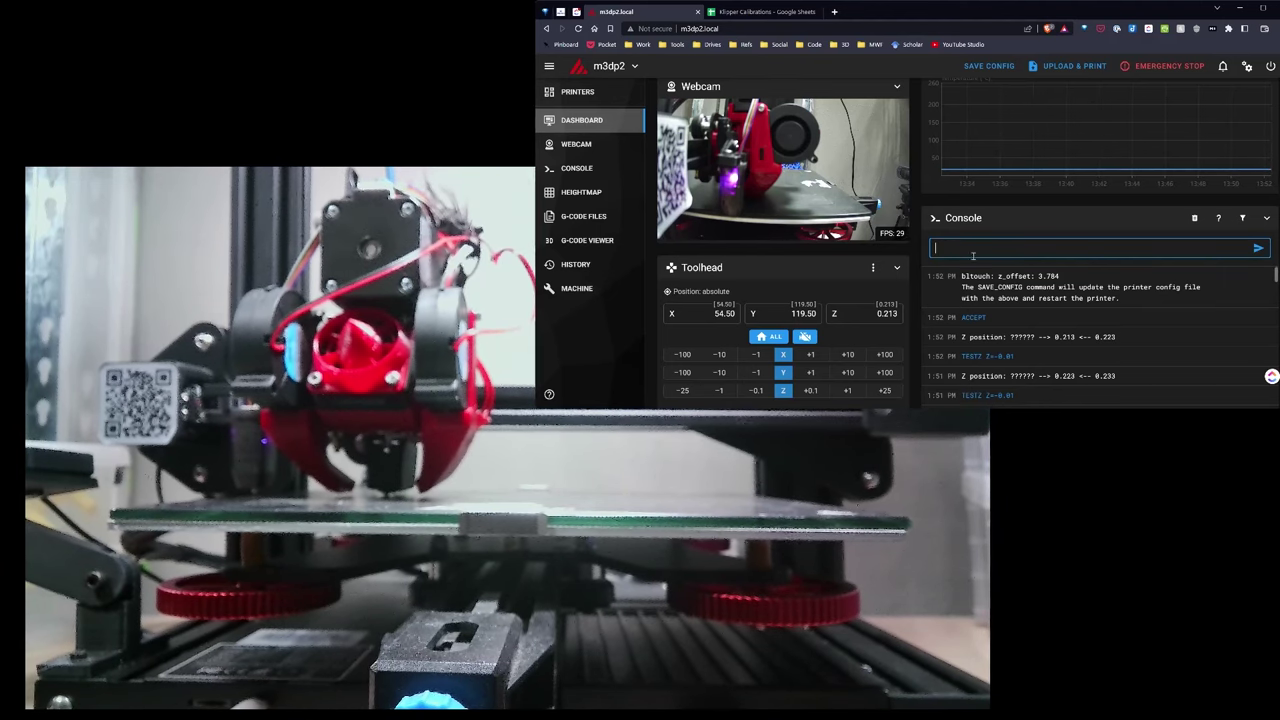
pyautogui.write('TESTZ Z=')
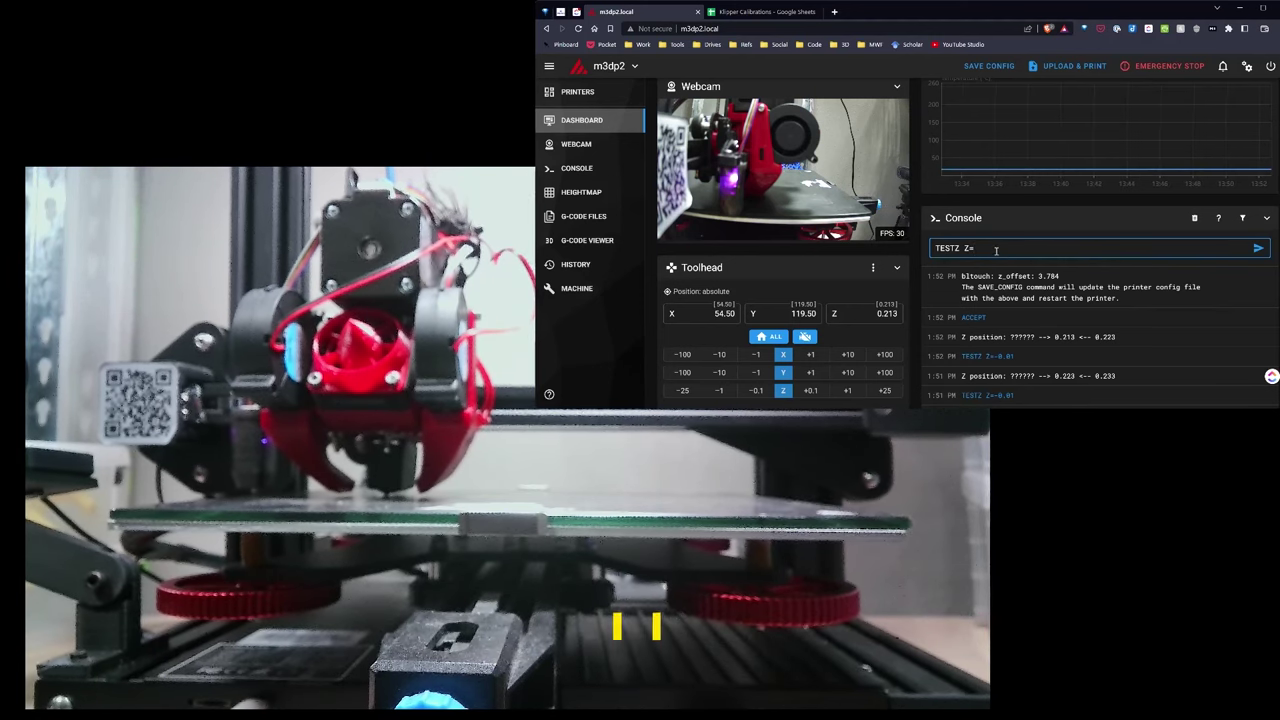
pyautogui.moveTo(996, 250); pyautogui.dragTo(903, 250)
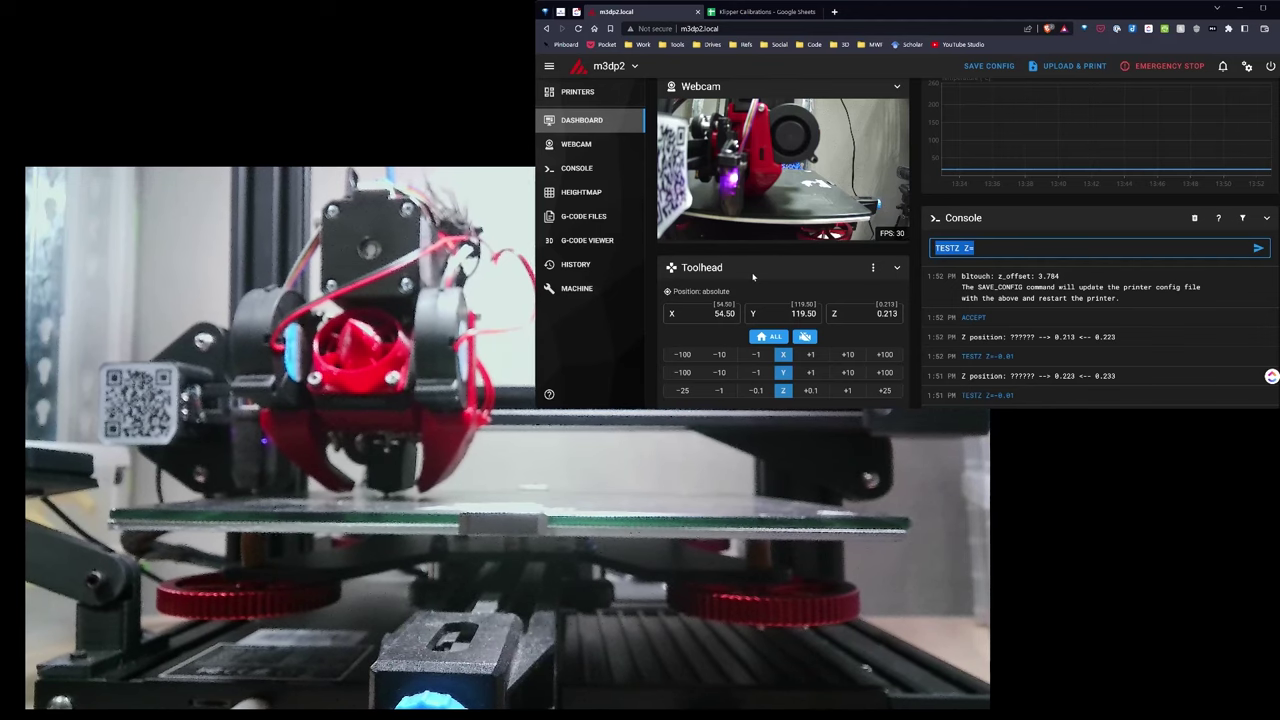
pyautogui.press('BackSpace')
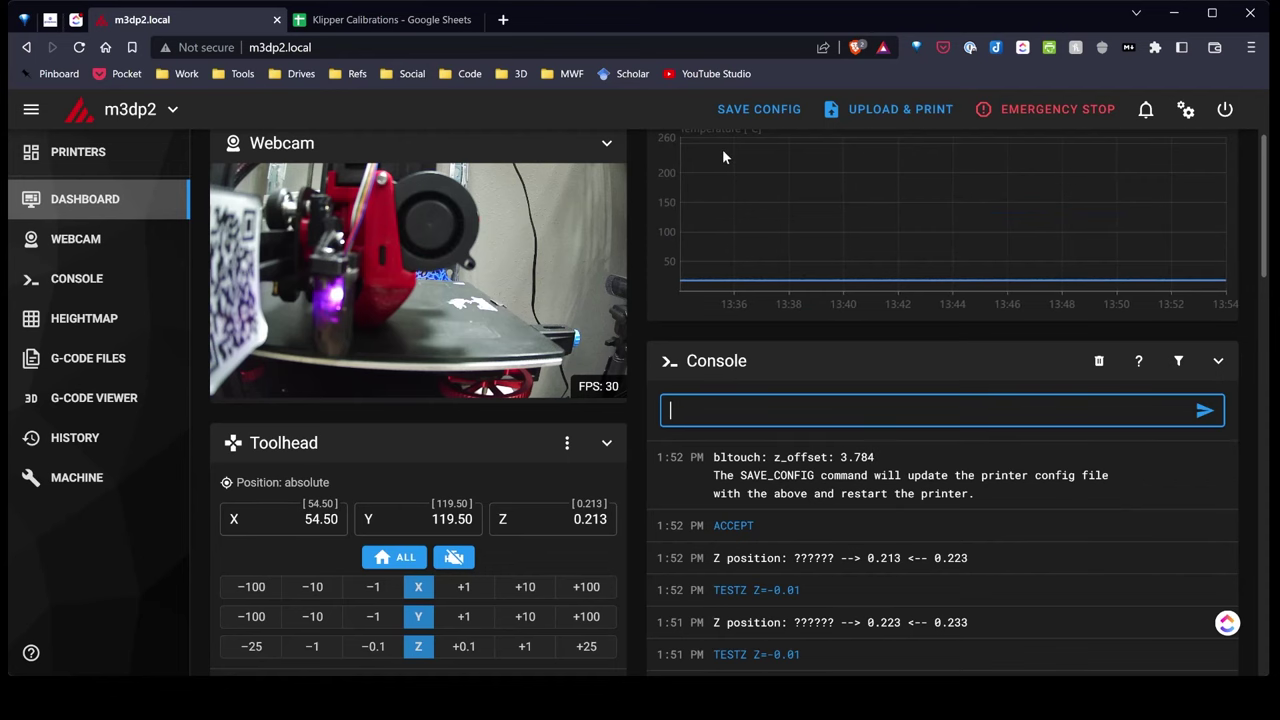
# - Send SAVE_CONFIG to store the 3.784 z_offset and restart, then open printer.cfg from Machine
pyautogui.write('SAVE_CONFIG')
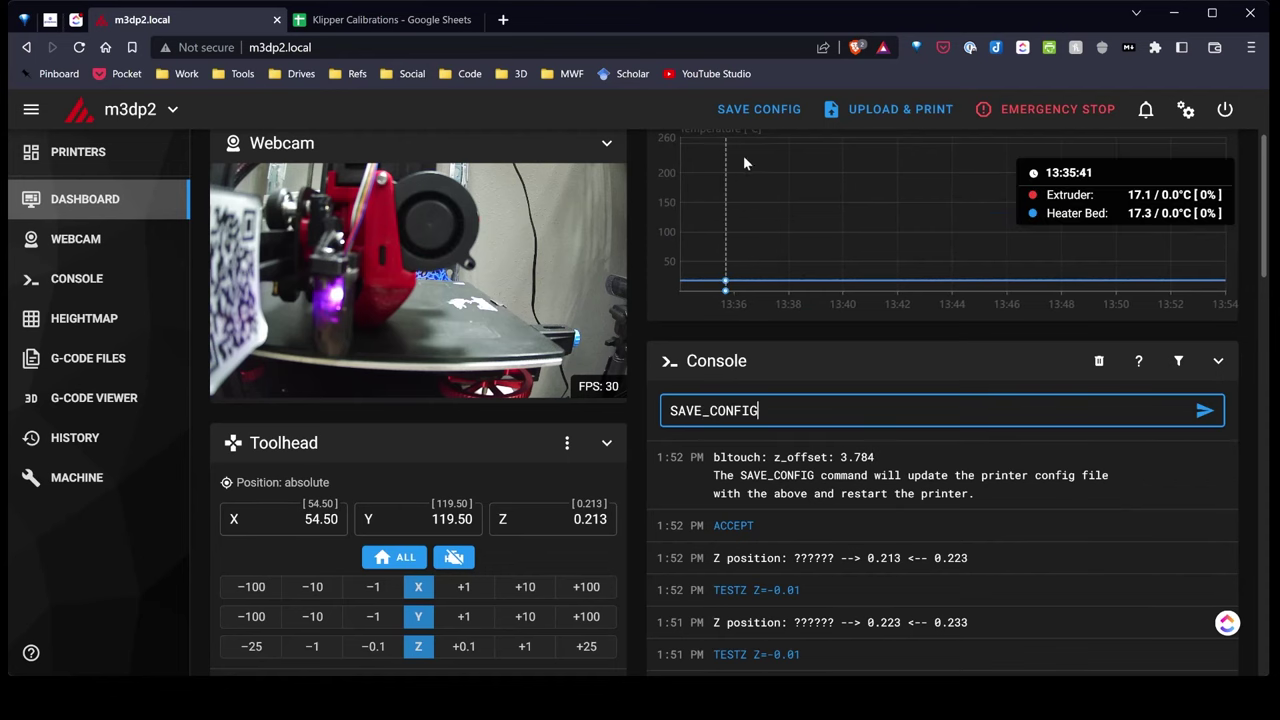
pyautogui.click(1204, 413)
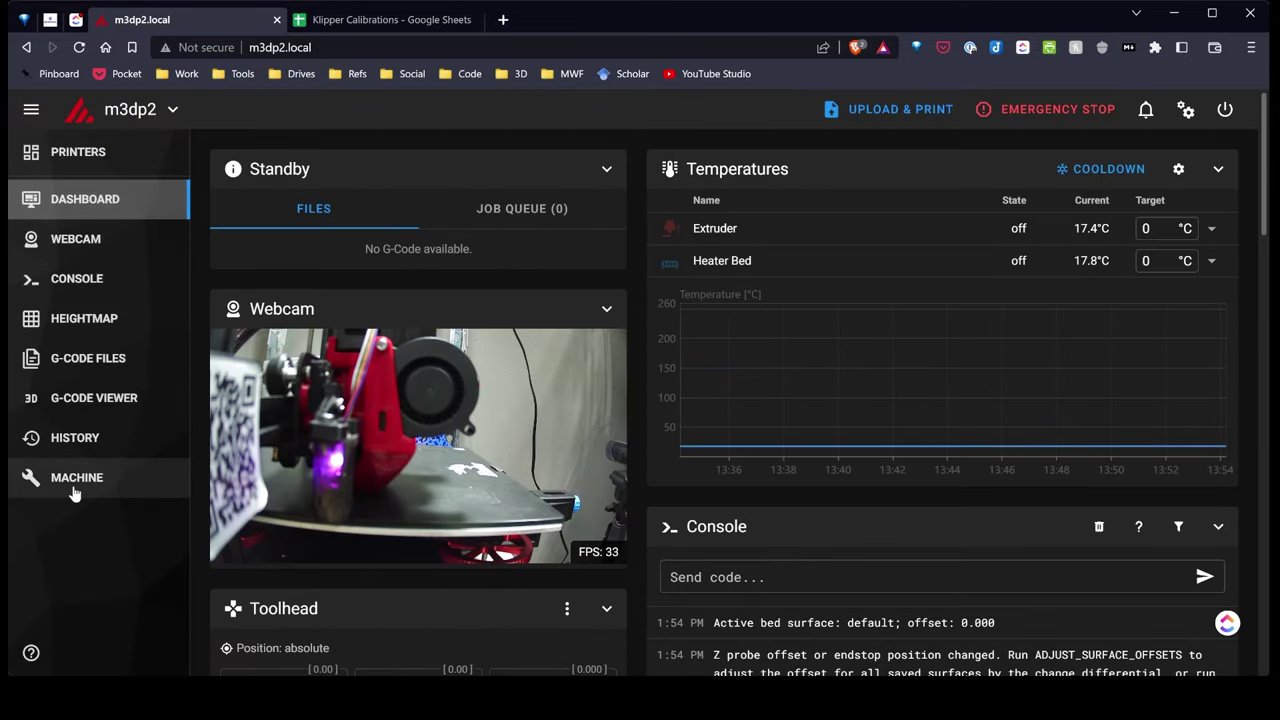
pyautogui.click(73, 482)
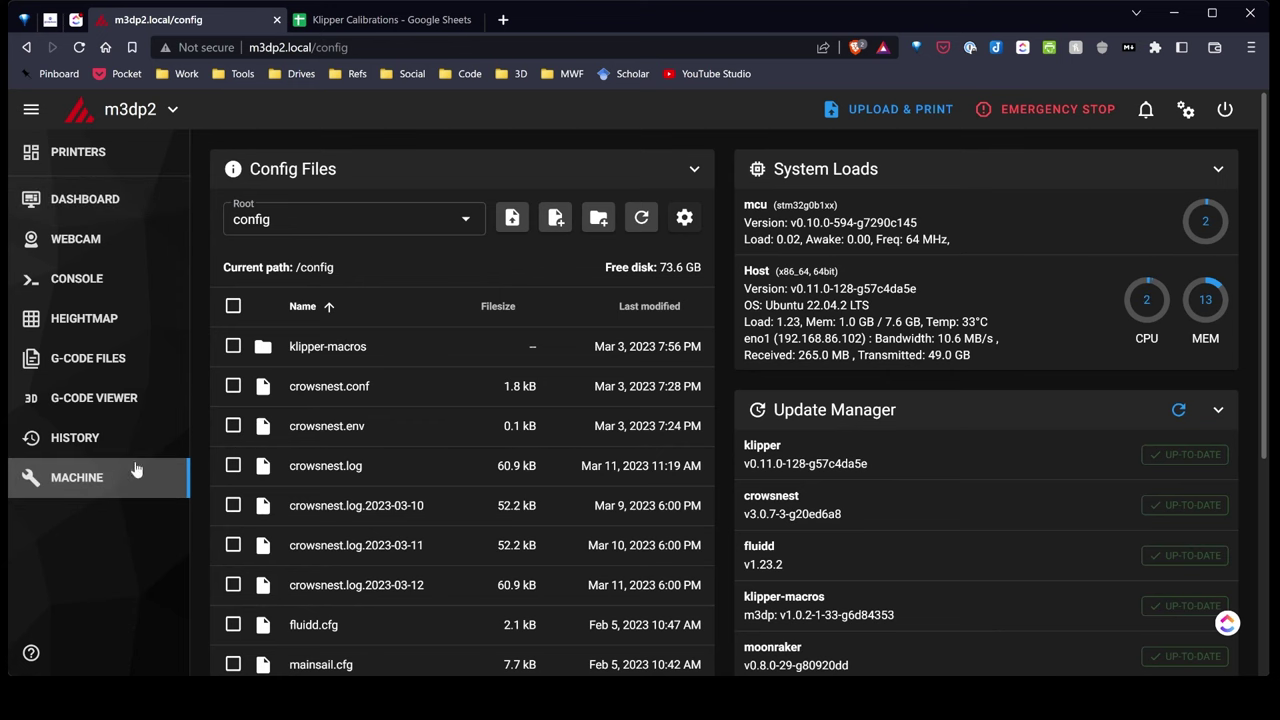
pyautogui.scroll(-3, 394, 500)
pyautogui.click(394, 500)
# - Scroll to the end of printer.cfg and select the saved [bltouch] z_offset 3.784 lines
pyautogui.scroll(-12, 185, 475)
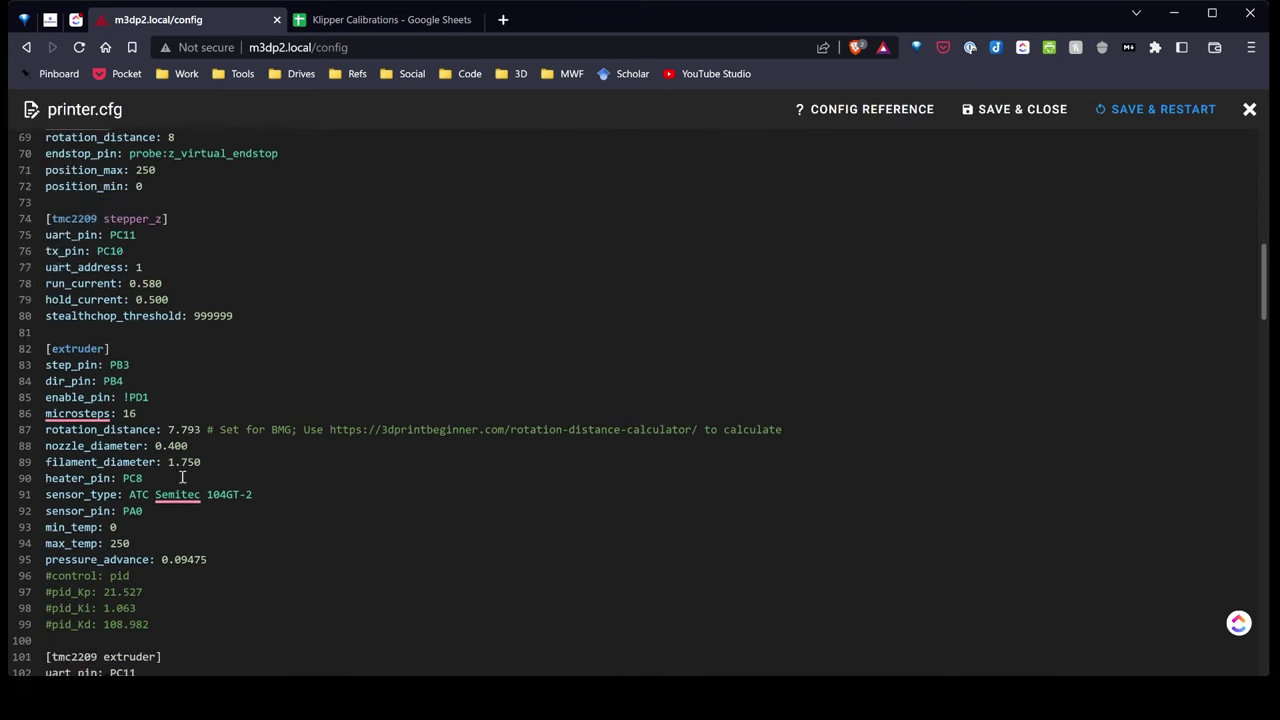
pyautogui.scroll(-8, 182, 477)
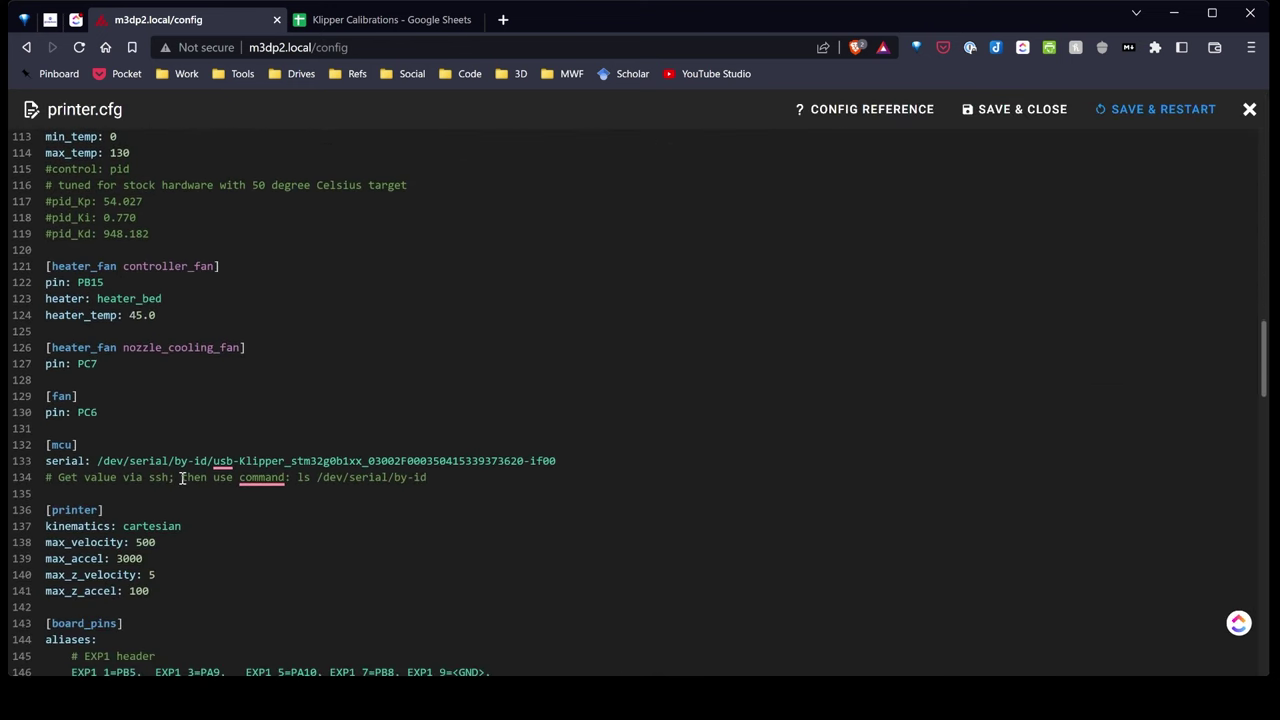
pyautogui.scroll(-3, 182, 478)
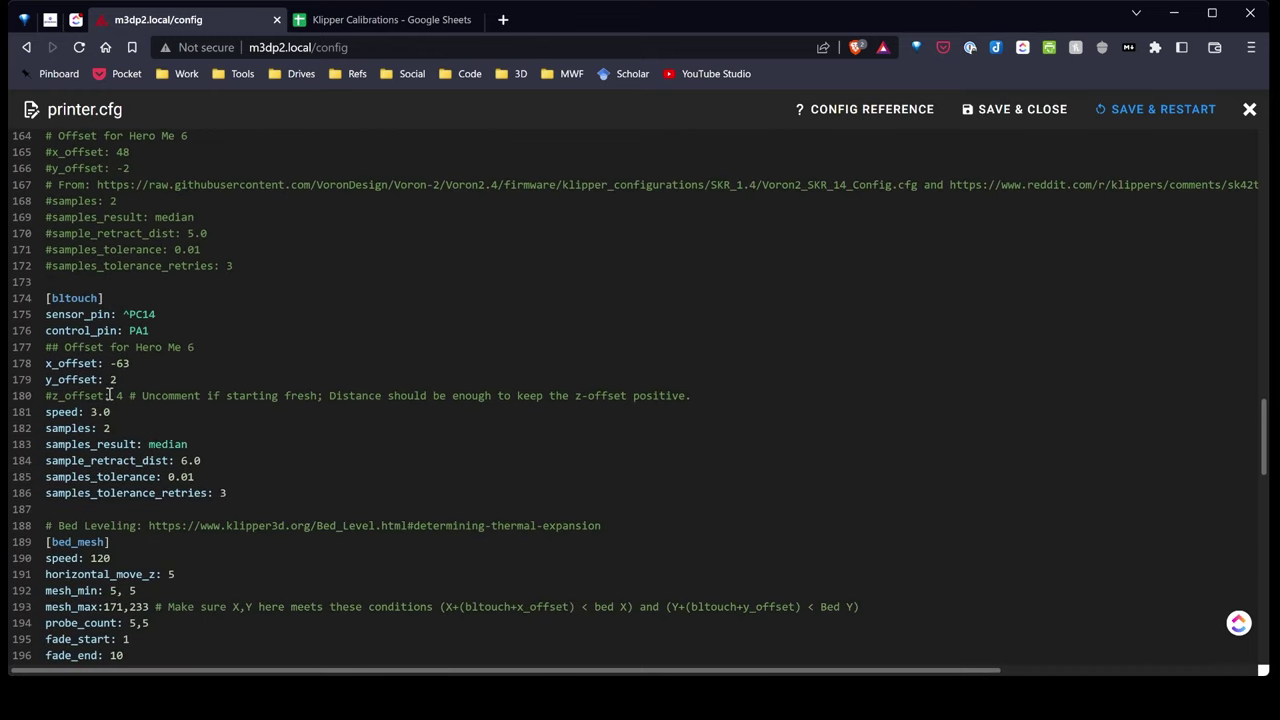
pyautogui.scroll(-12, 107, 428)
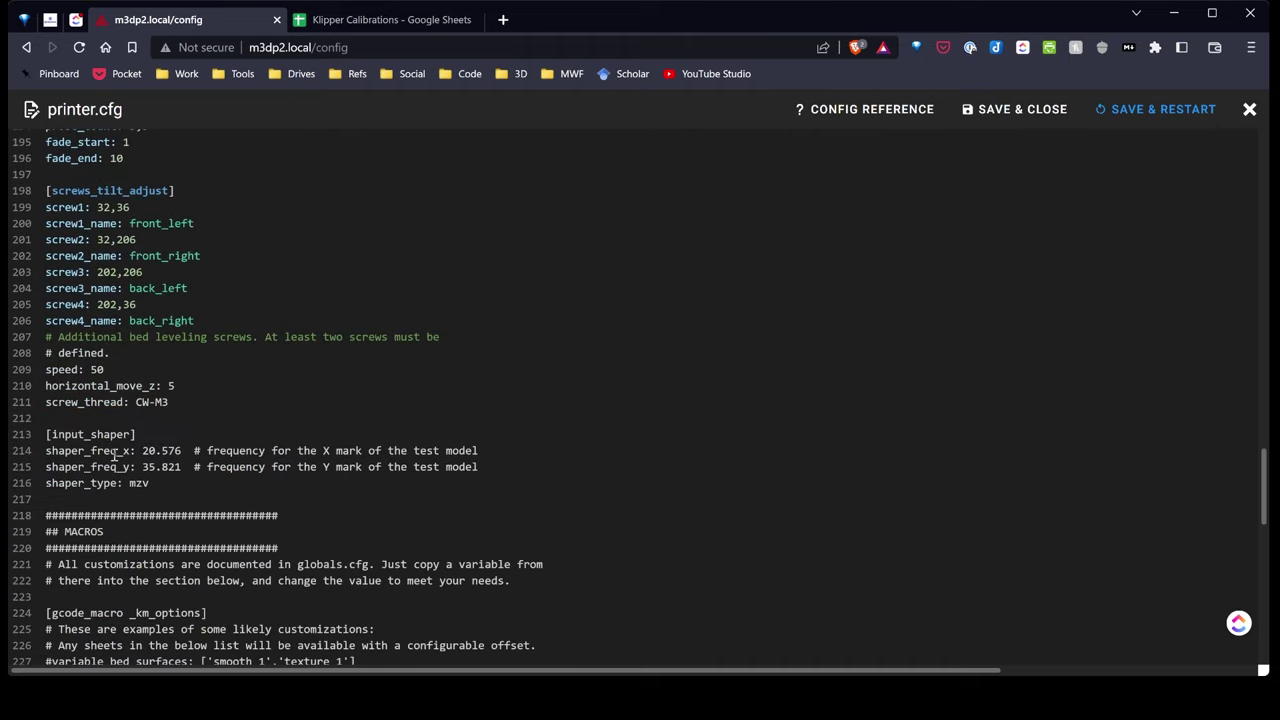
pyautogui.scroll(-4, 123, 466)
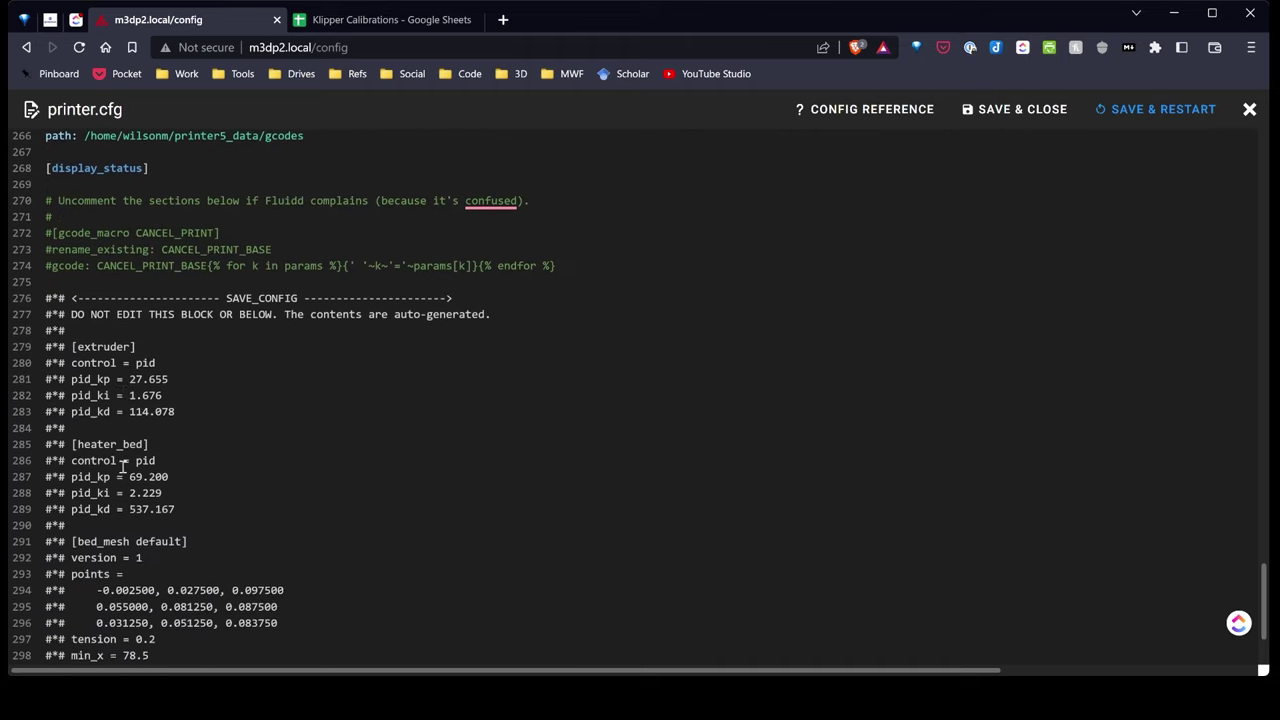
pyautogui.scroll(-1, 137, 474)
pyautogui.scroll(-2, 137, 474)
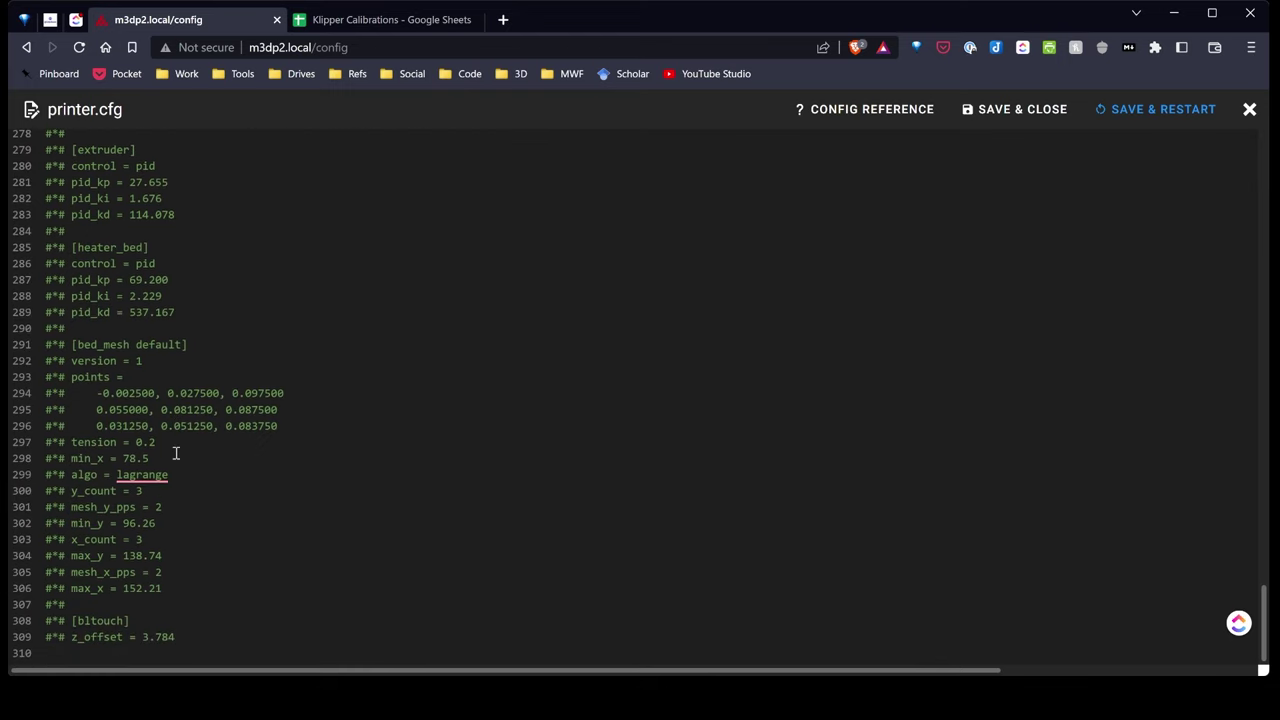
pyautogui.moveTo(217, 633); pyautogui.dragTo(12, 620)
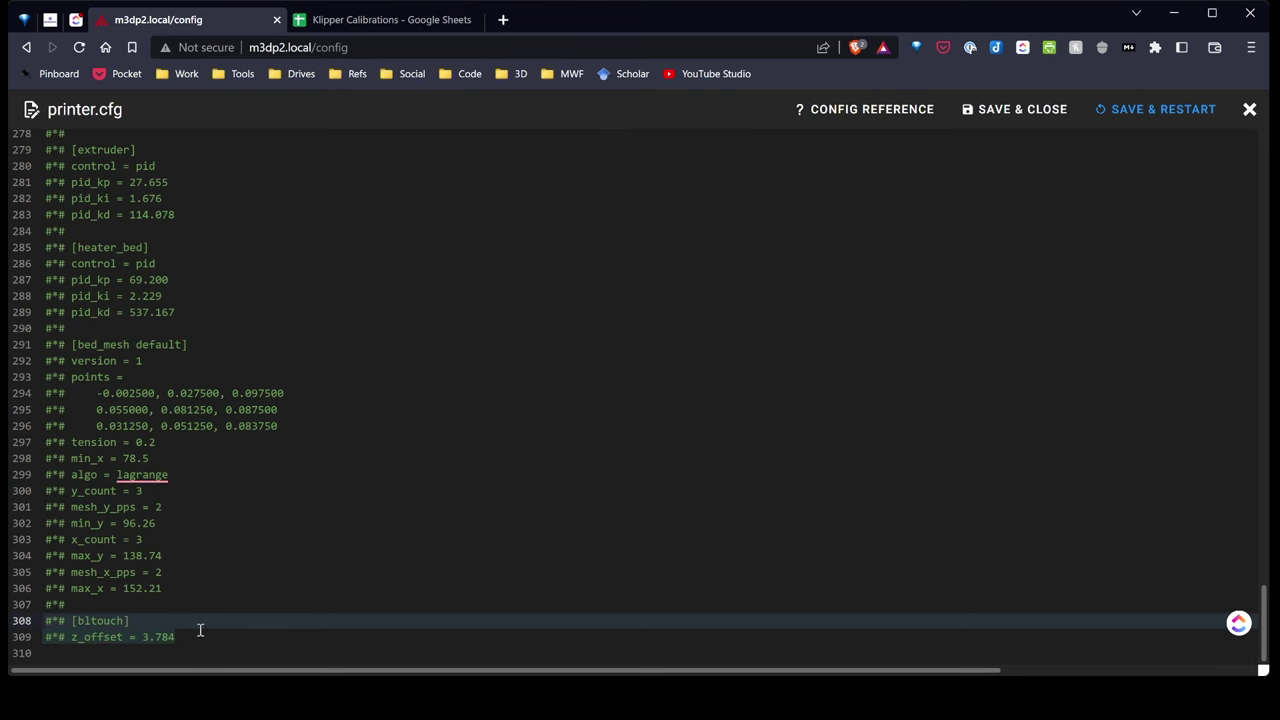
# - Close the printer.cfg editor and return to the Config Files list
pyautogui.click(1140, 112)
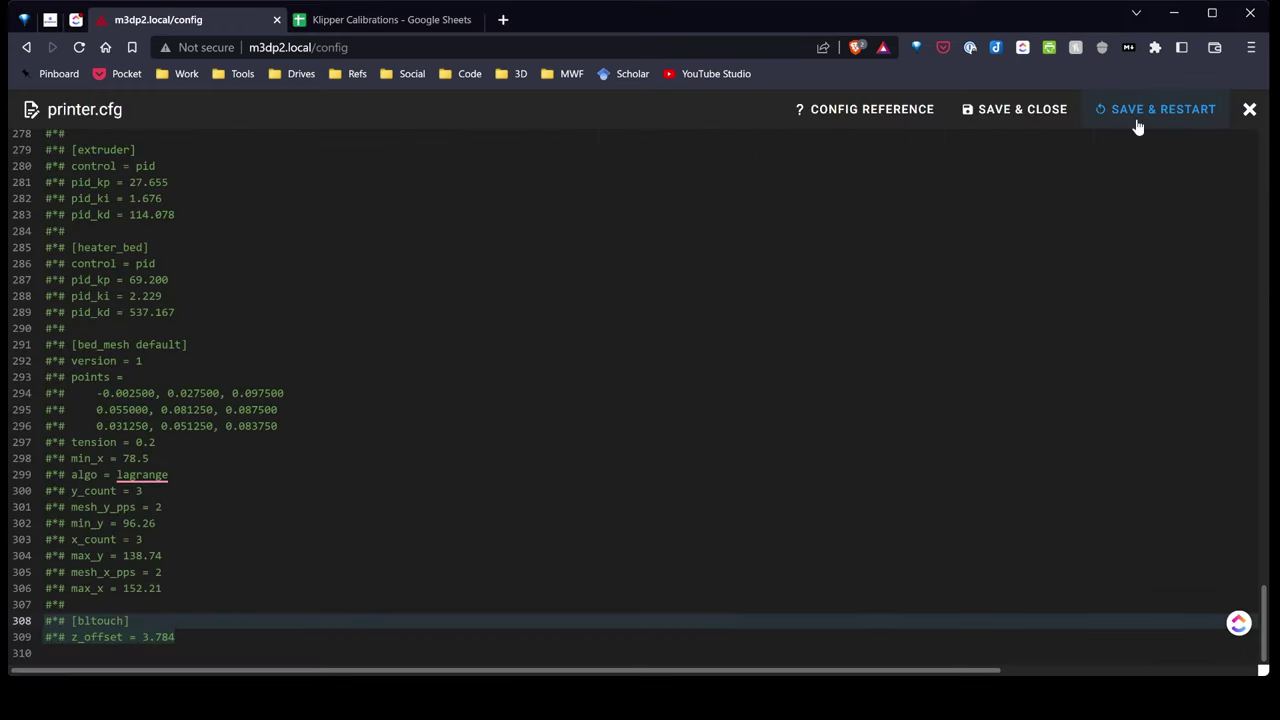
pyautogui.click(1166, 109)
pyautogui.scroll(3, 545, 482)
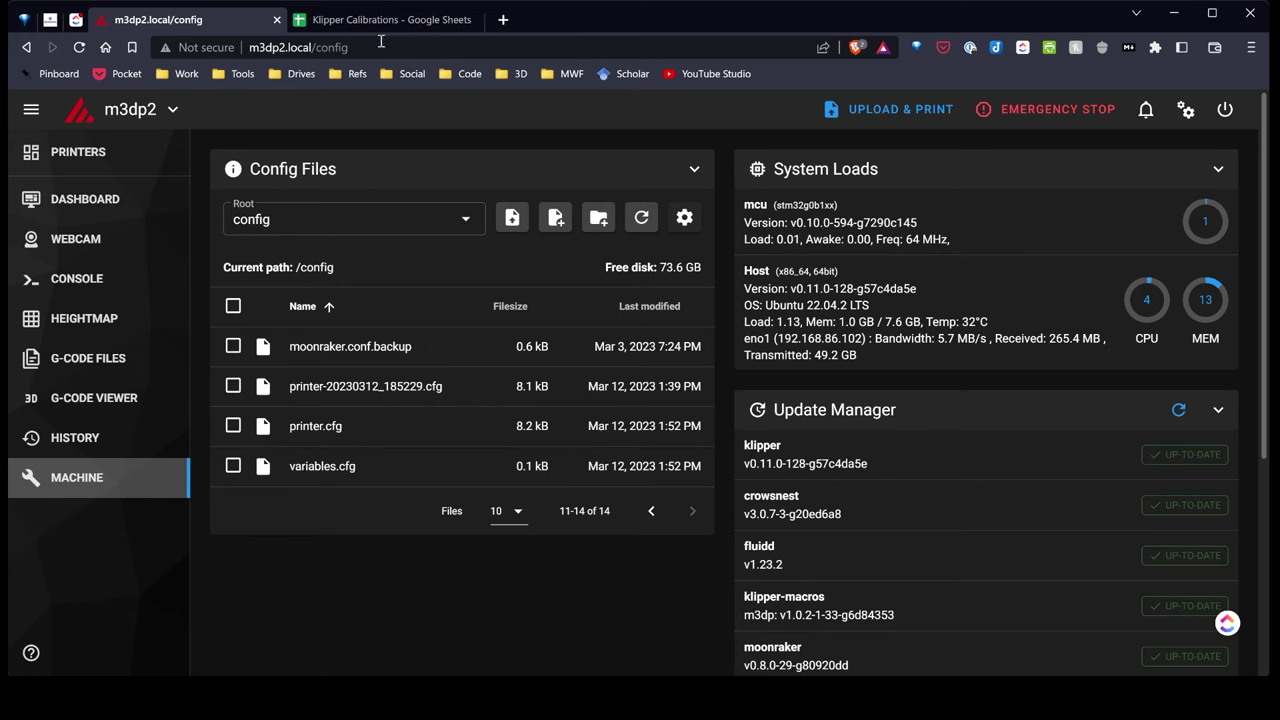
# - Bring up the Klipper Calibrations X and Y Offsets sheet showing X -63.000 and Y 2.000
pyautogui.click(381, 20)
pyautogui.scroll(10, 257, 461)
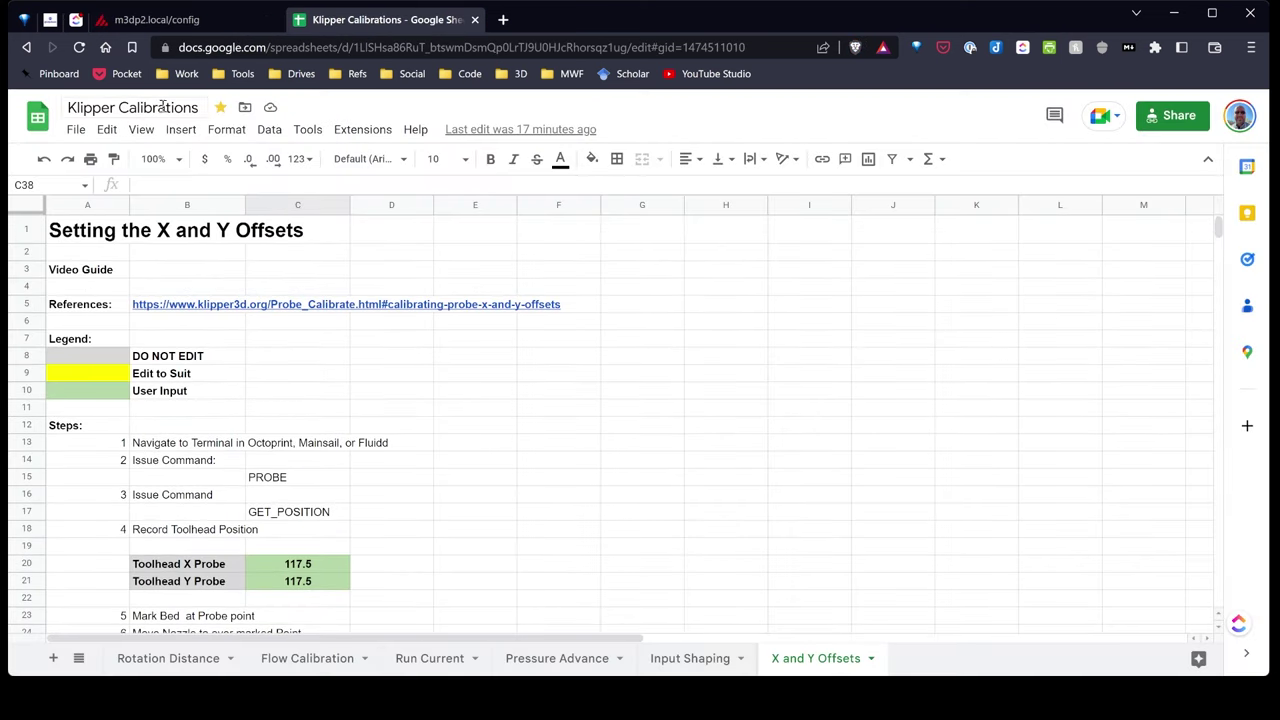
pyautogui.scroll(-6, 417, 517)
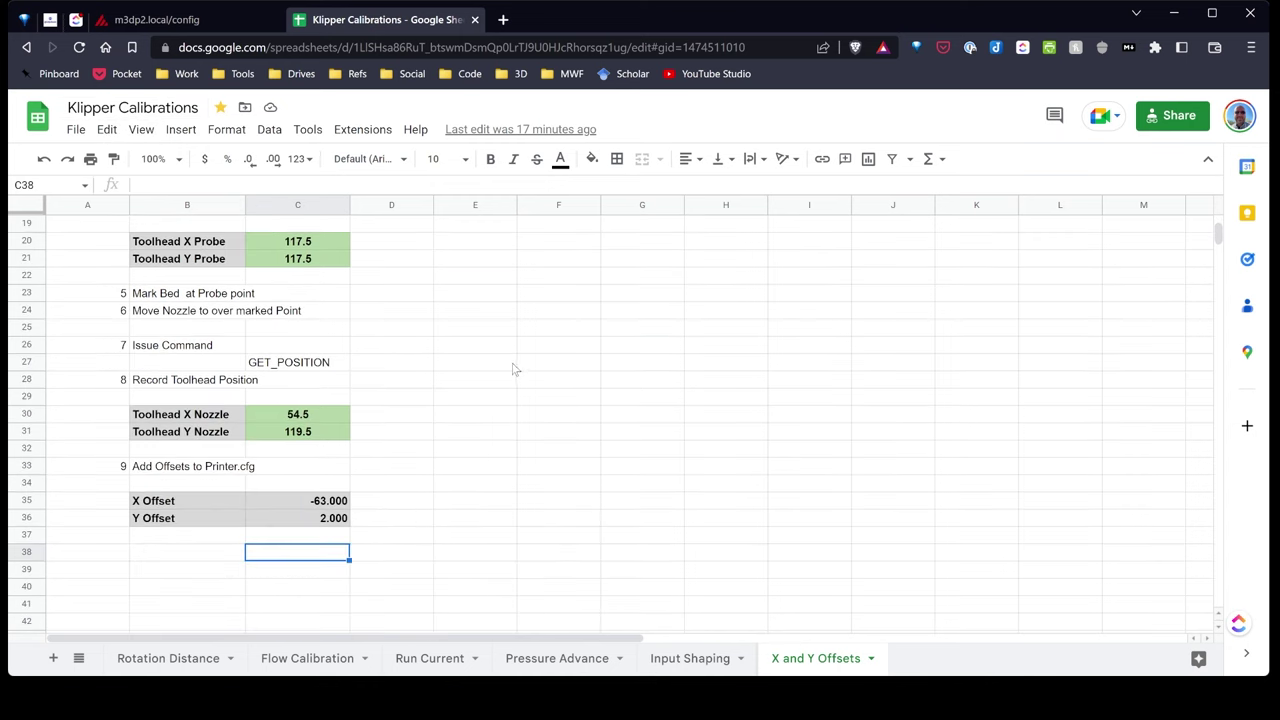